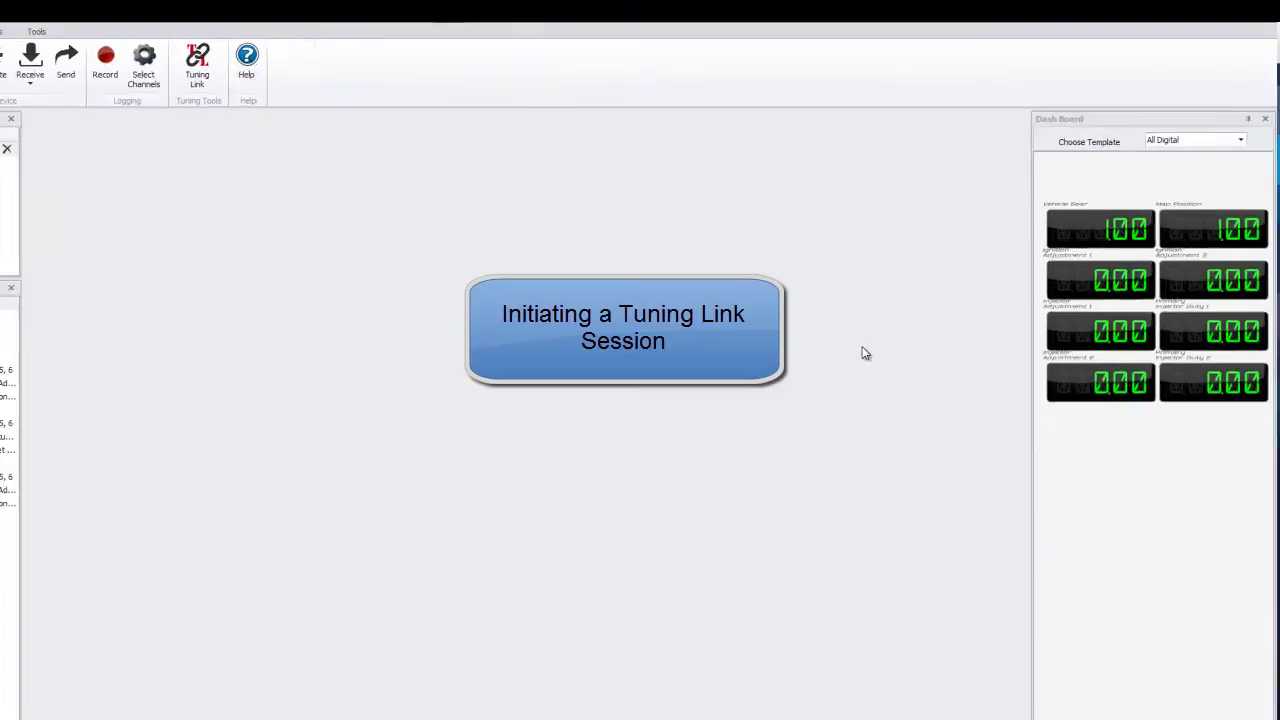
Step: Switch the first two dashboard gauges to Engine RPM and Throttle Position
right_click(905, 374)
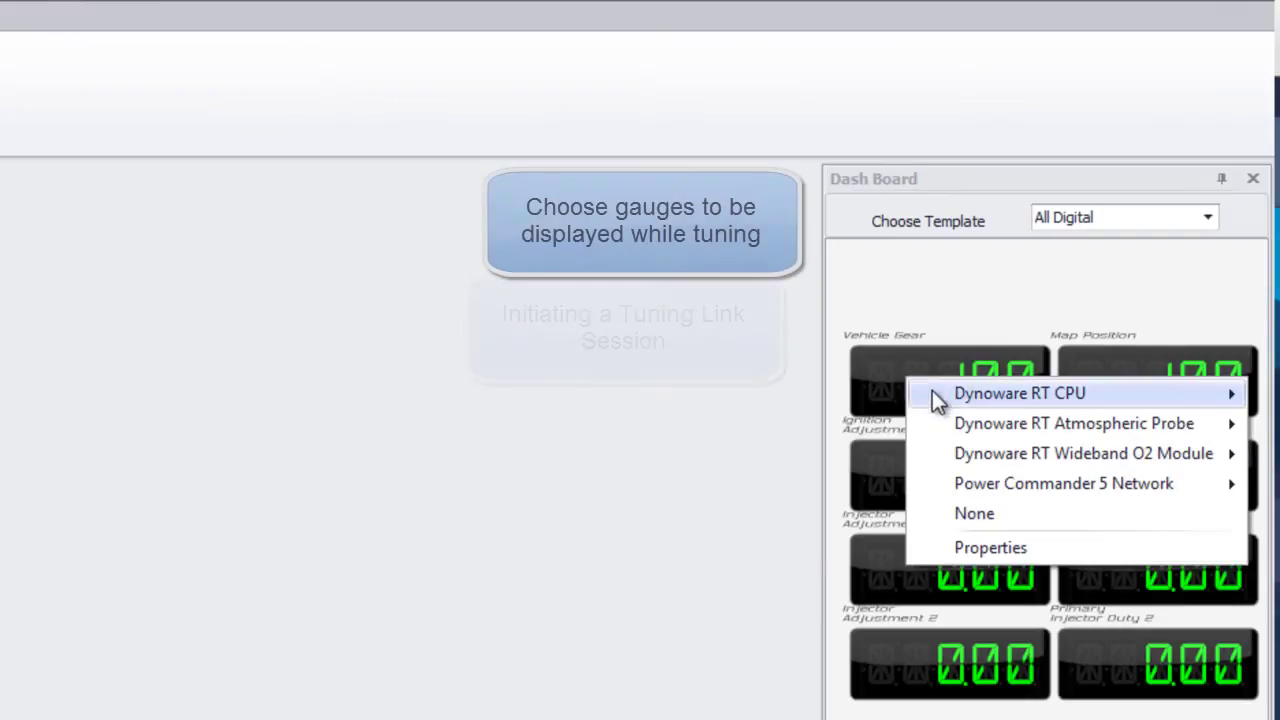
mouse_move(932, 392)
mouse_move(831, 396)
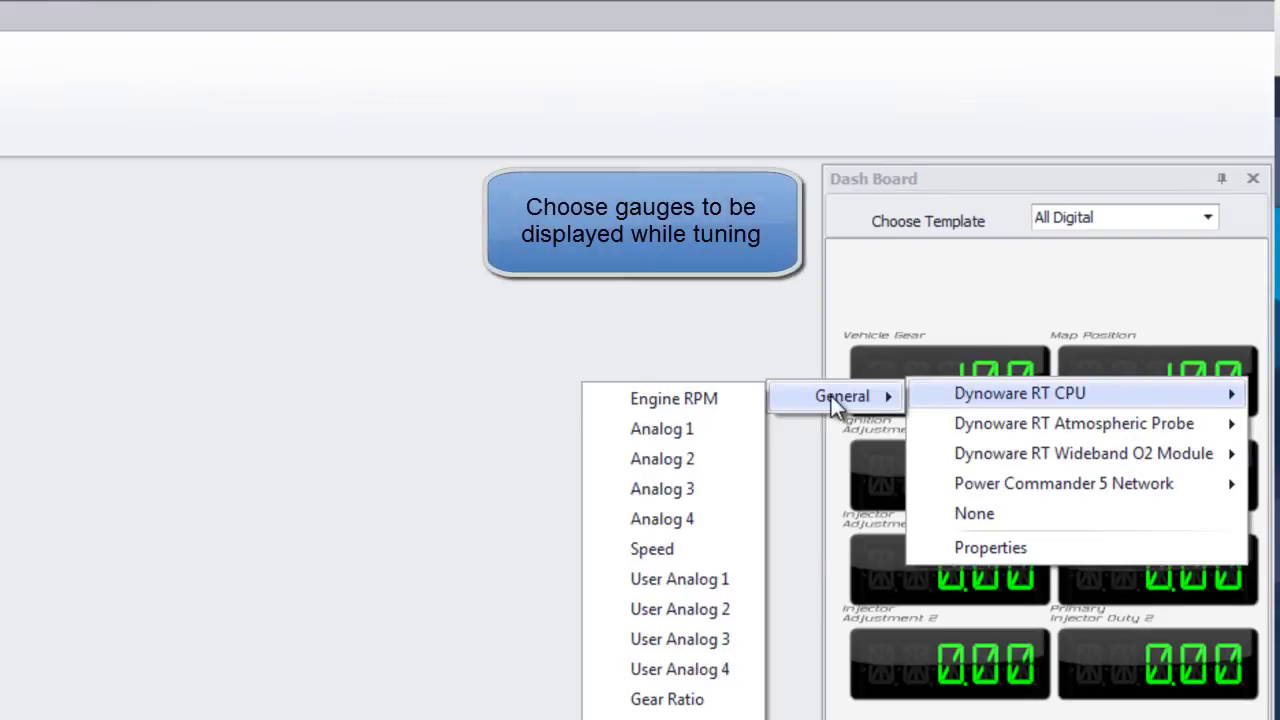
click(676, 400)
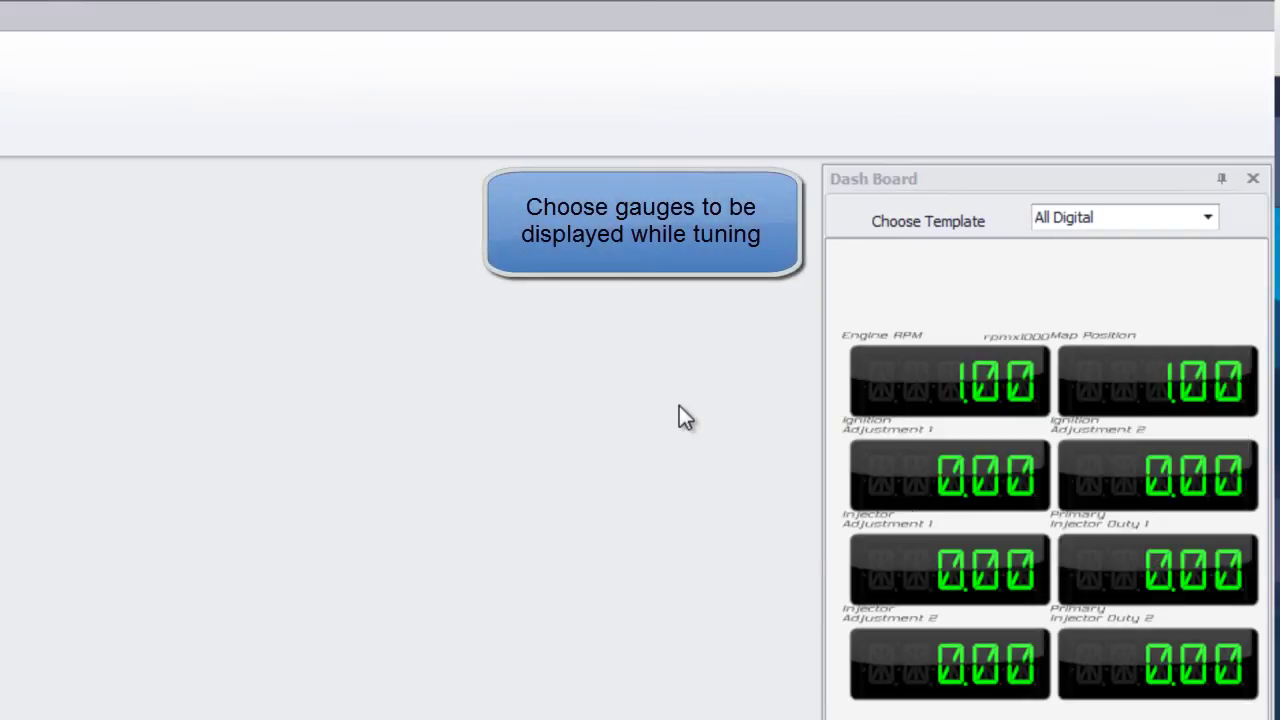
right_click(1097, 400)
mouse_move(1089, 506)
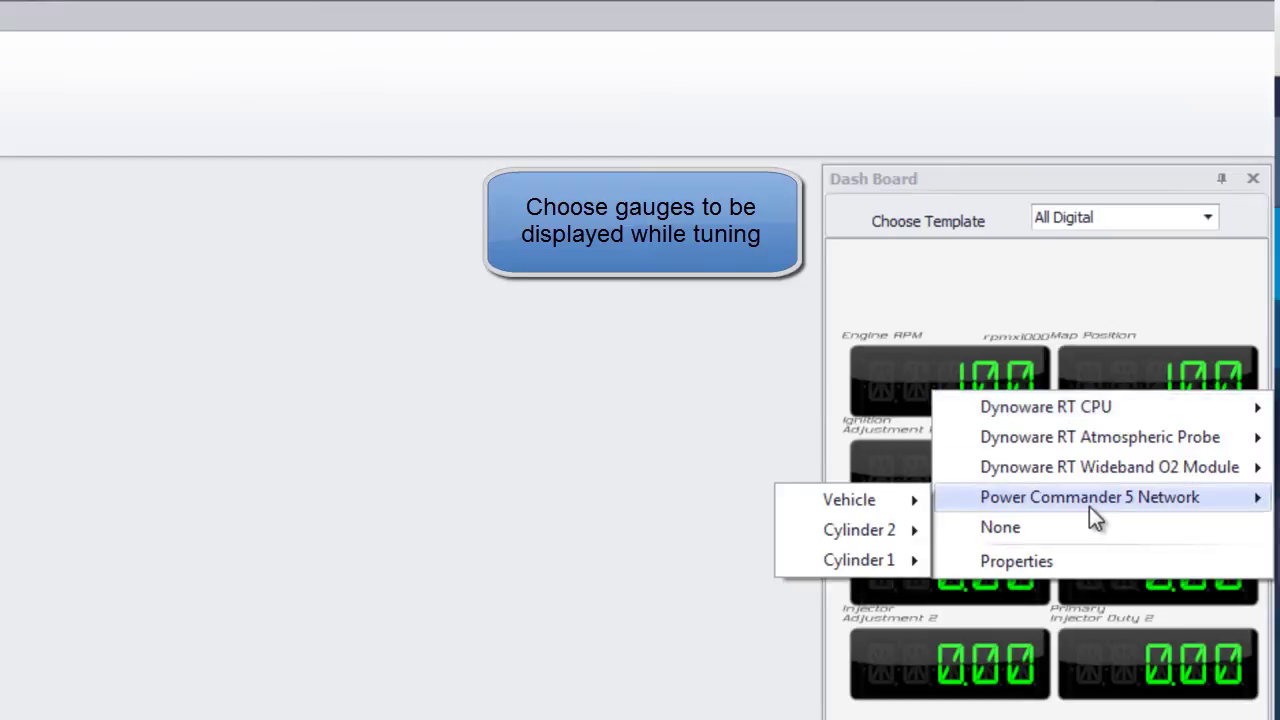
mouse_move(894, 503)
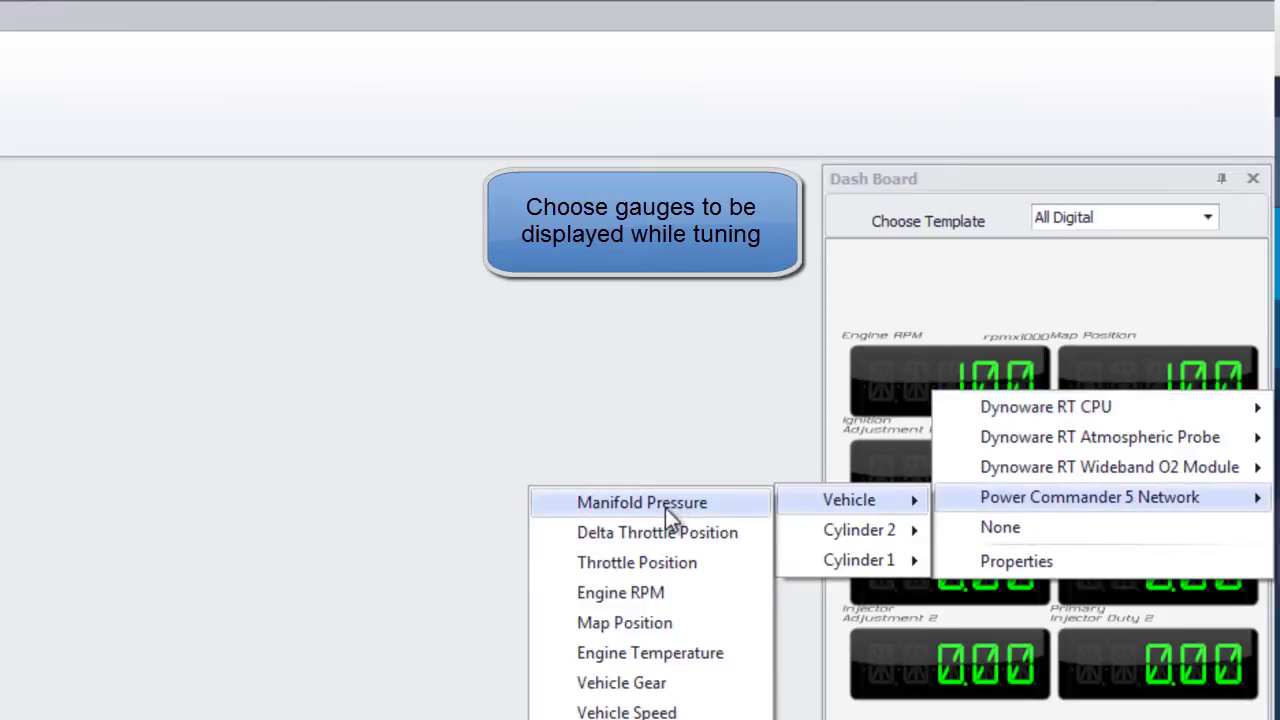
click(646, 568)
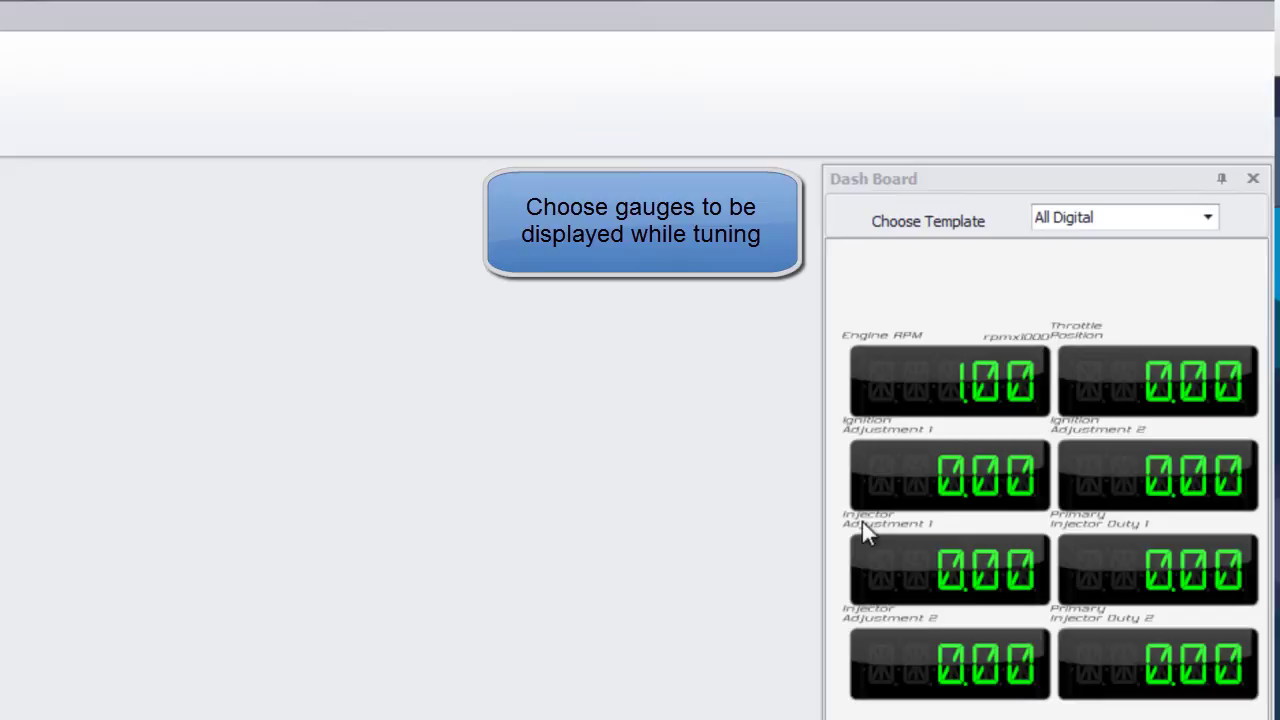
Step: Replace the Ignition Adjustment 1 and 2 gauges with Air/Fuel Ratio 1 and Air/Fuel Ratio 2
right_click(923, 494)
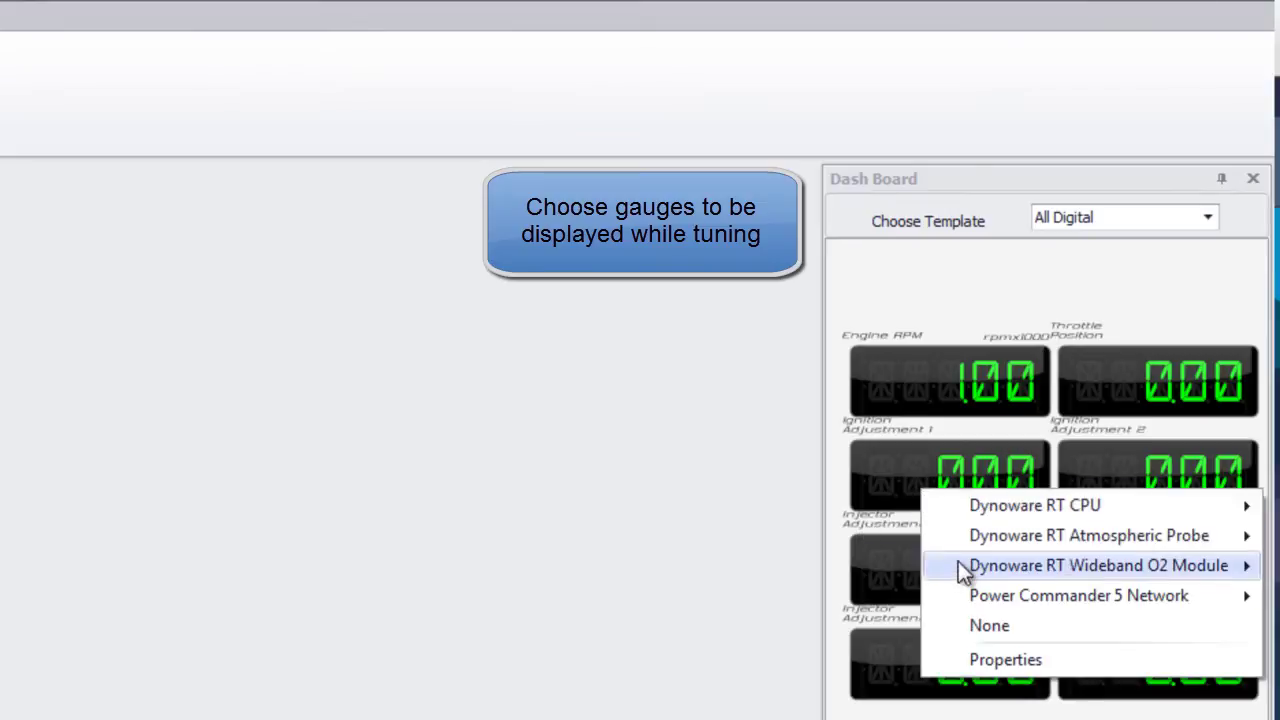
mouse_move(958, 567)
mouse_move(850, 582)
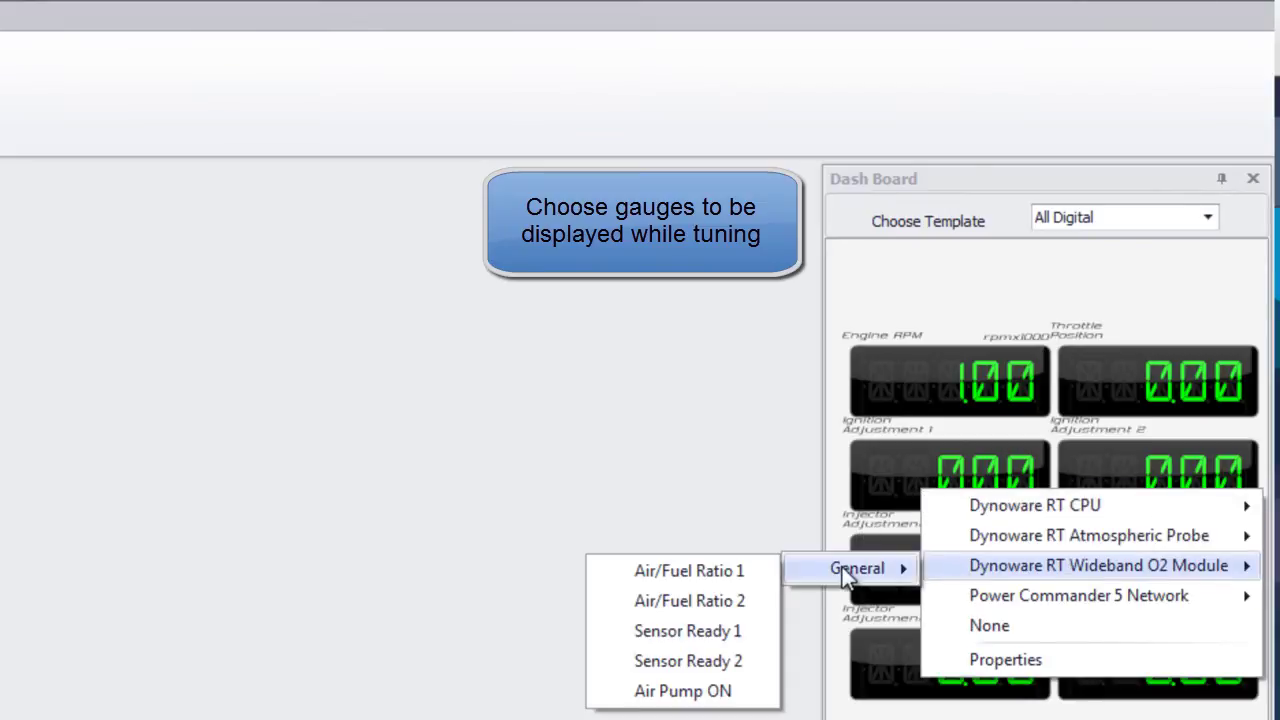
click(737, 572)
right_click(1085, 488)
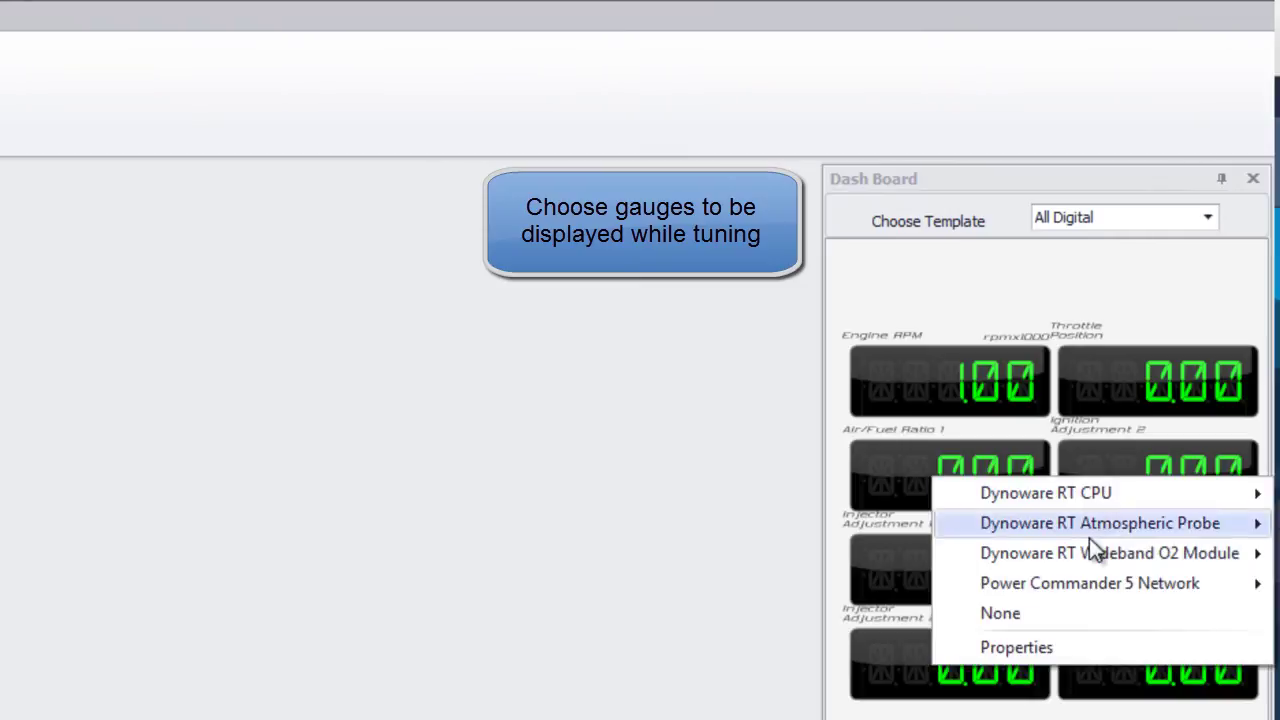
mouse_move(1089, 560)
mouse_move(880, 556)
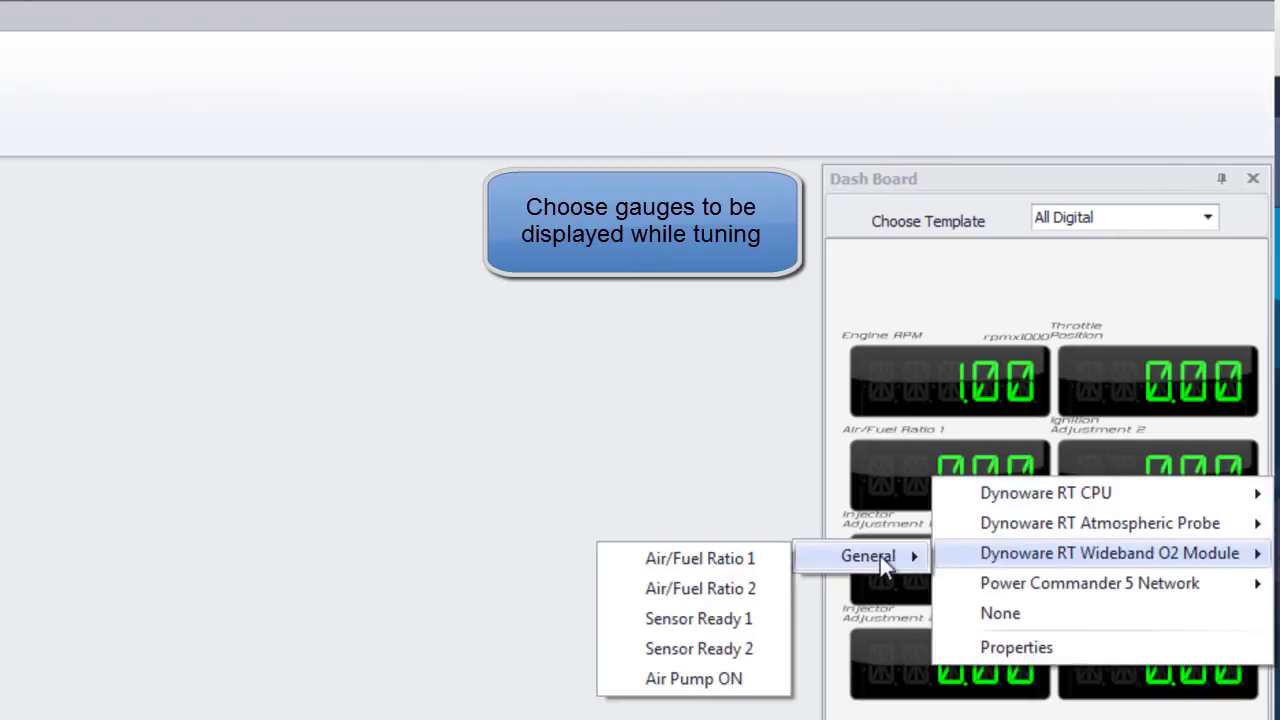
click(725, 592)
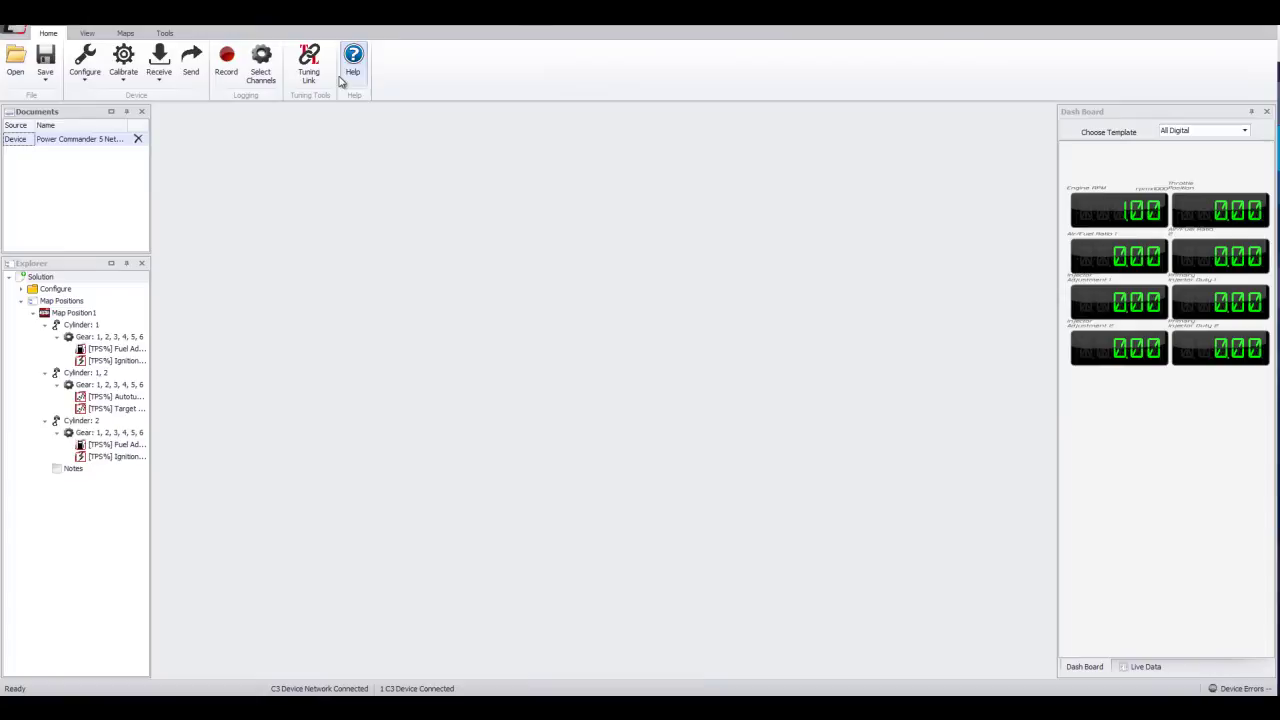
Step: Start a Tuning Link setup for Position 1, assigning sensor 1 to Cylinder 1 and sensor 2 to Cylinder 2
click(308, 60)
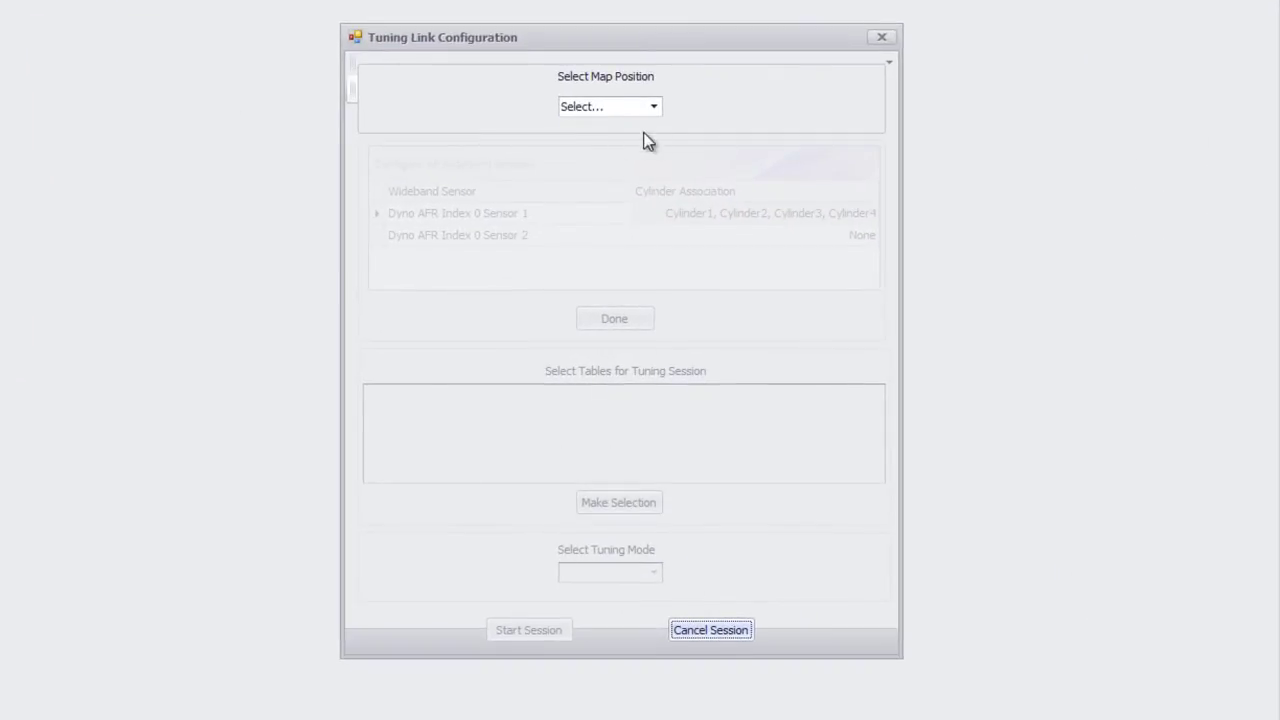
click(655, 108)
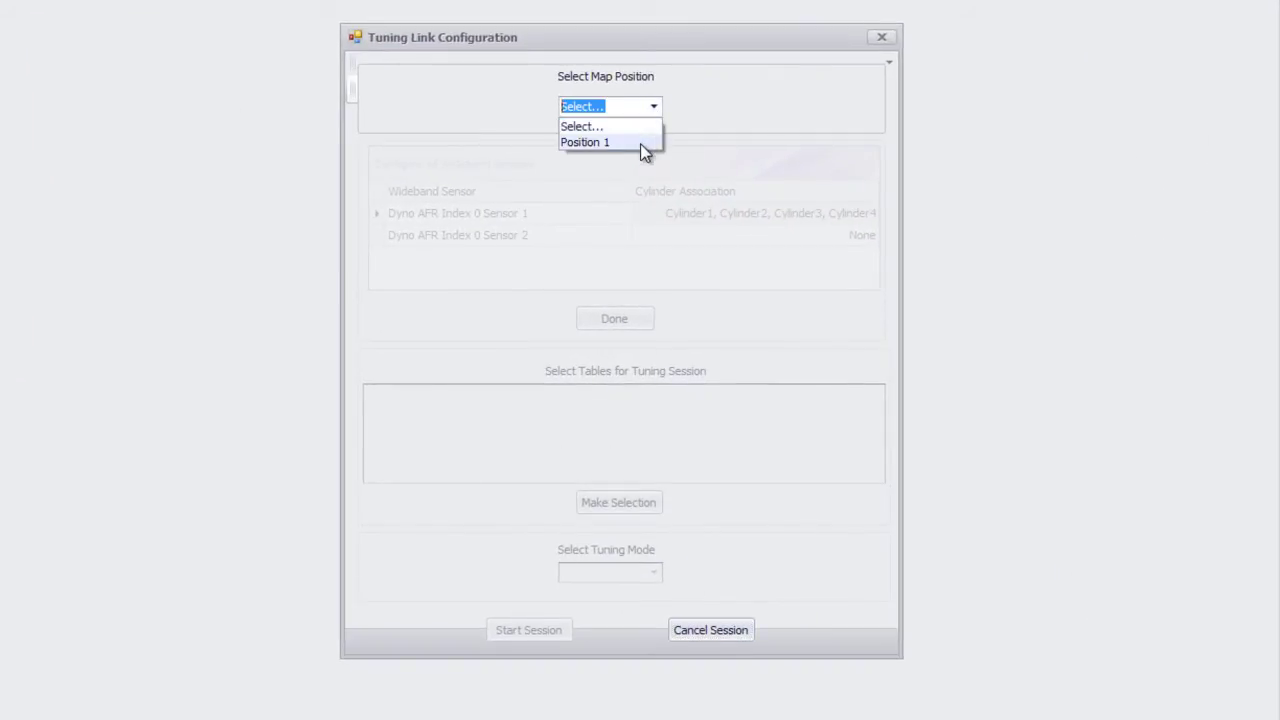
click(640, 143)
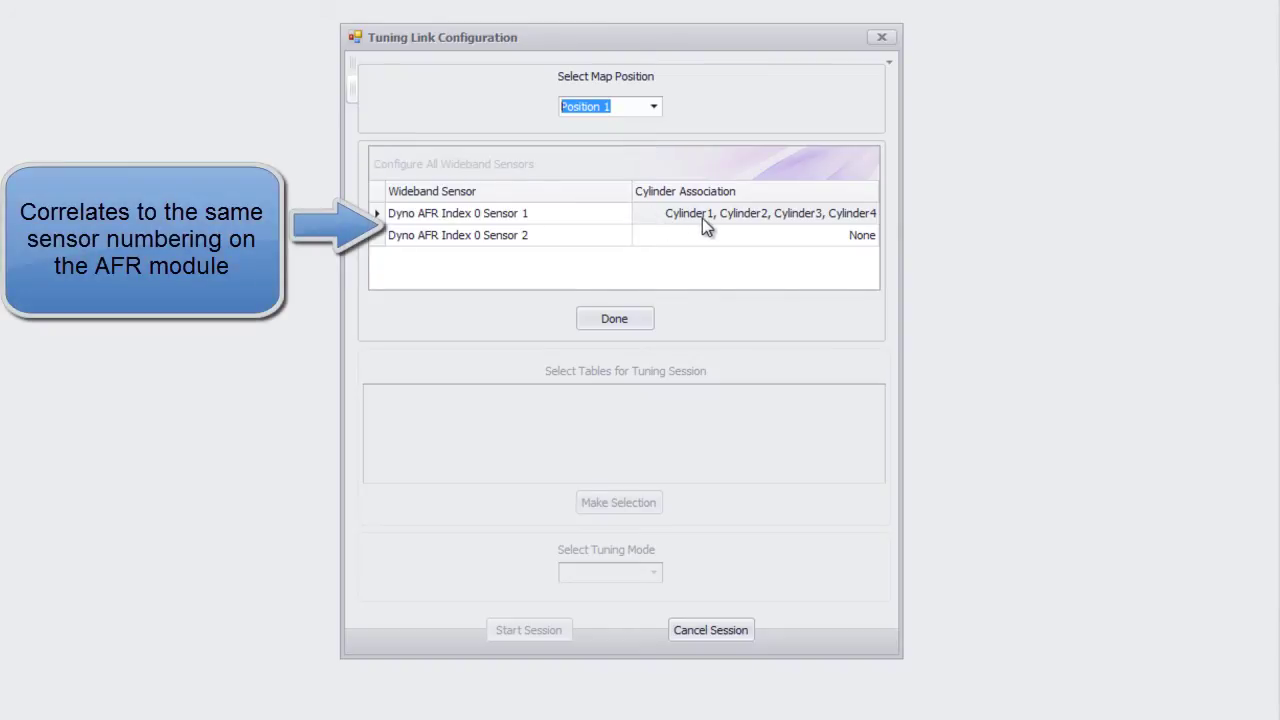
click(650, 216)
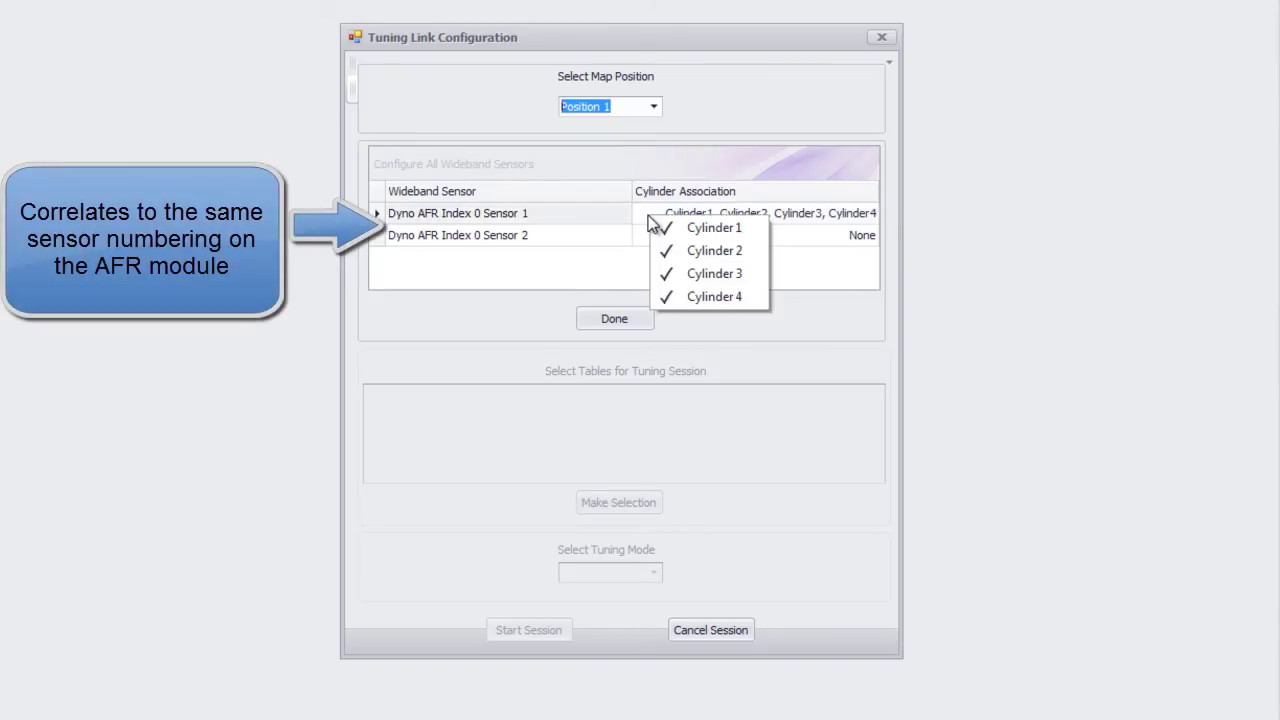
click(666, 252)
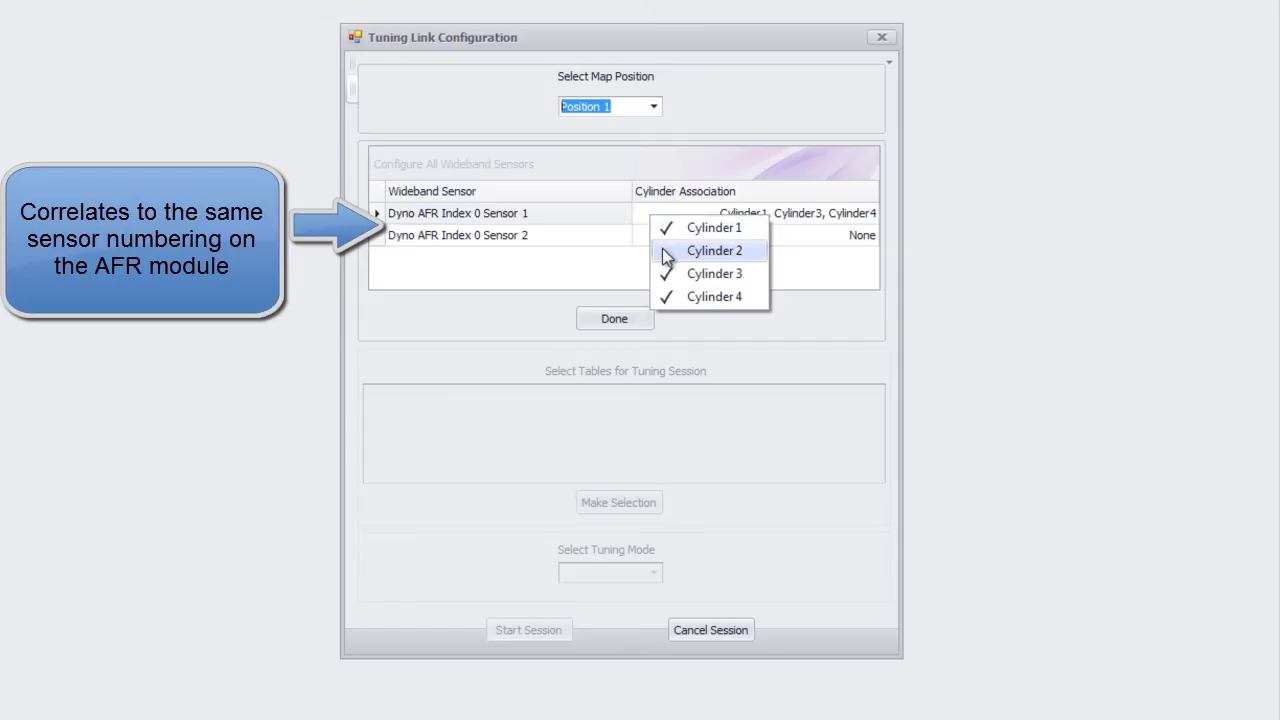
click(667, 275)
click(669, 299)
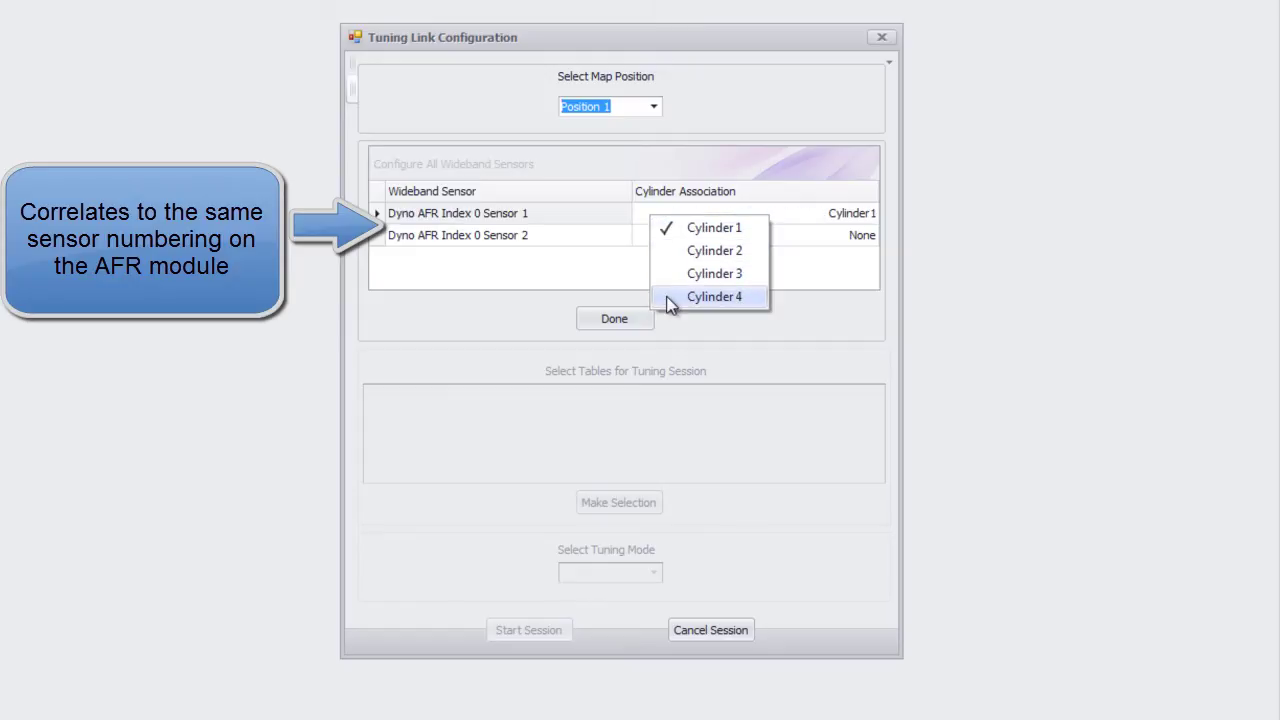
click(637, 236)
click(640, 242)
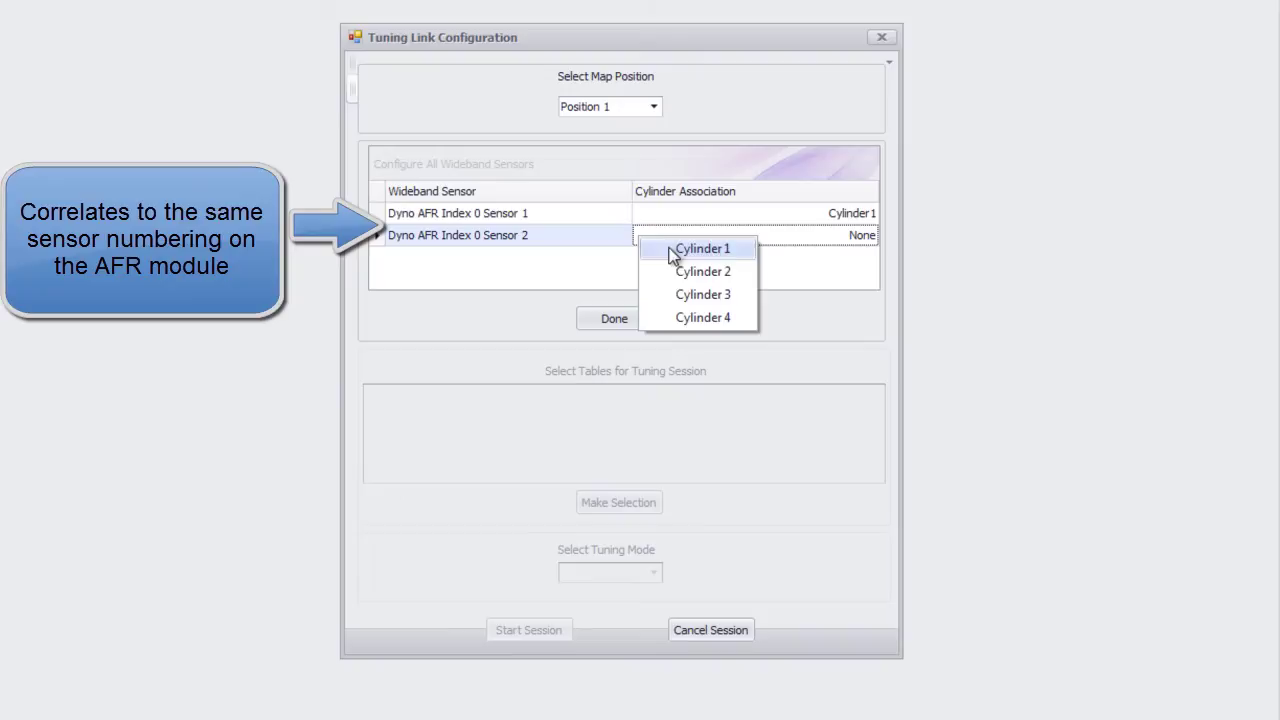
click(670, 283)
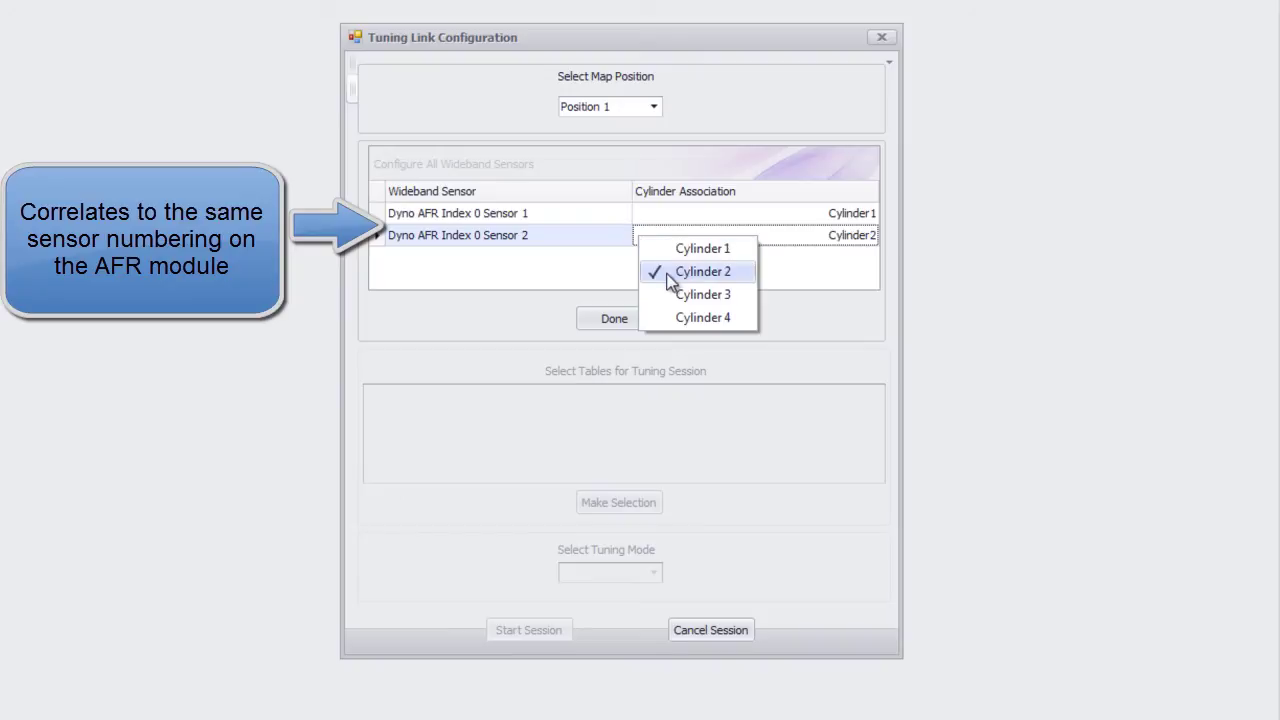
click(613, 318)
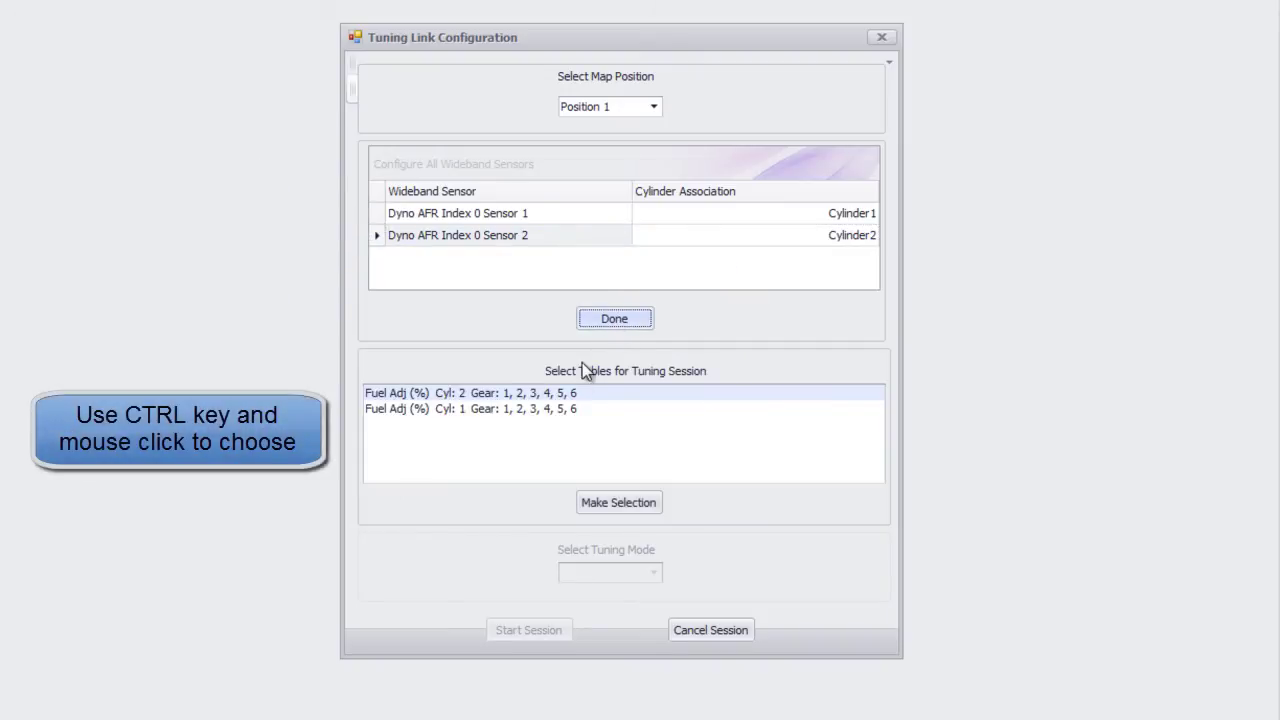
Step: Select both Fuel Adj tables, choose Sensor Advanced mode and start the session
ctrl+click(515, 409)
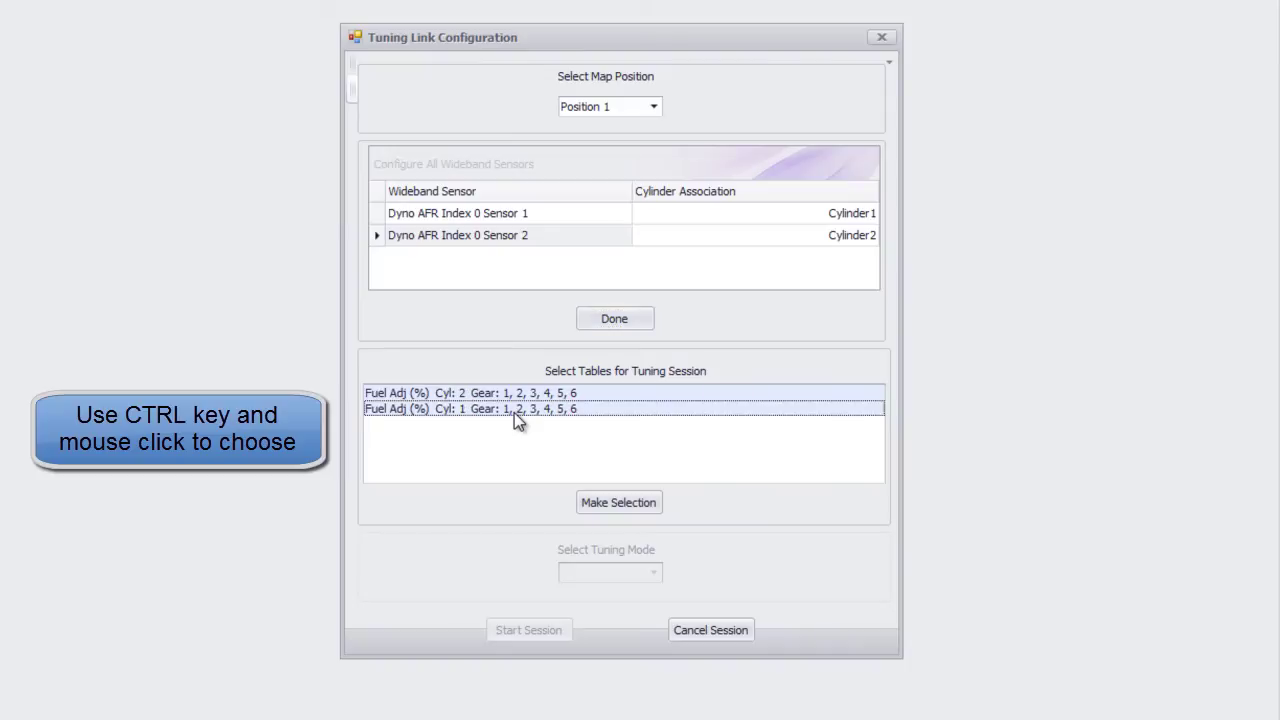
click(629, 501)
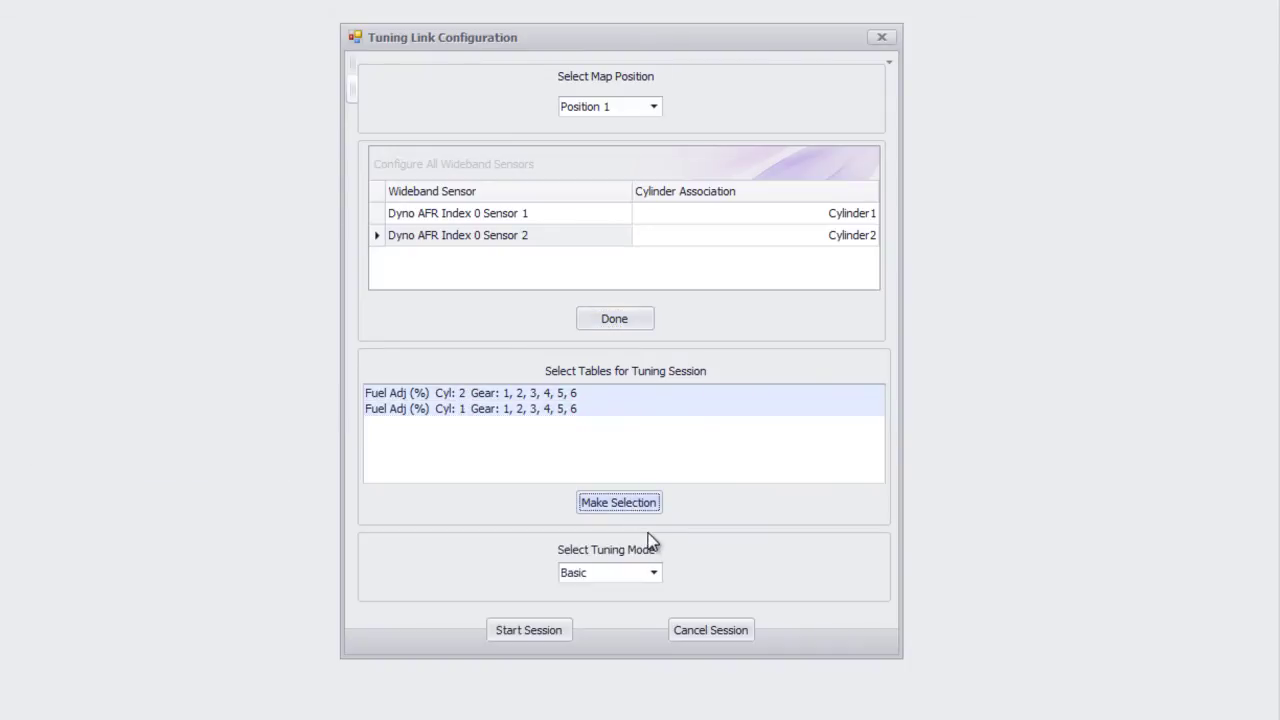
click(654, 571)
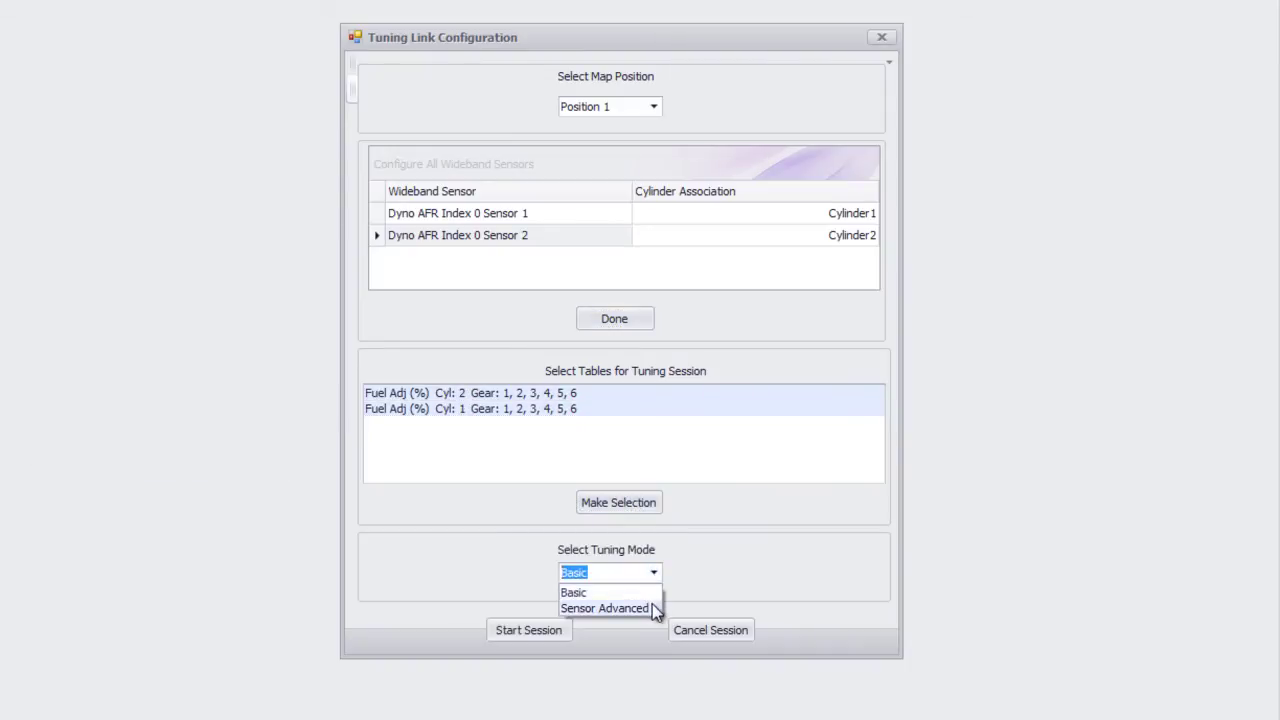
click(652, 604)
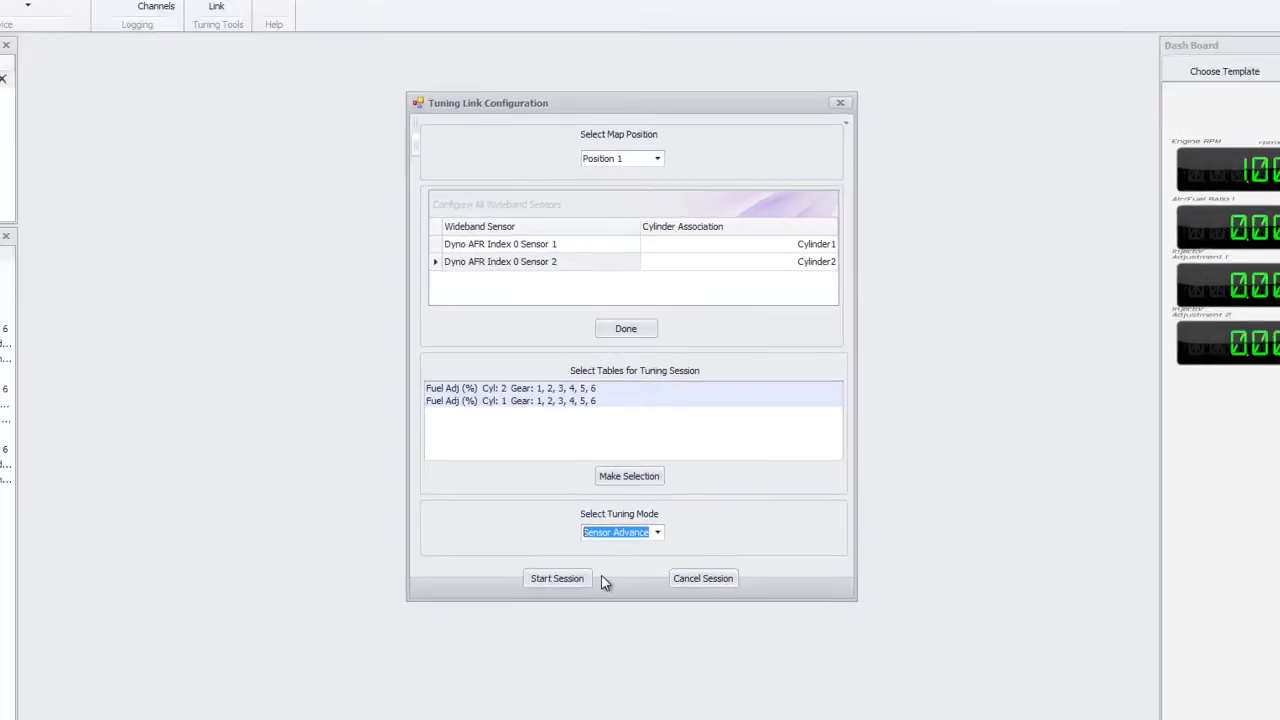
click(579, 581)
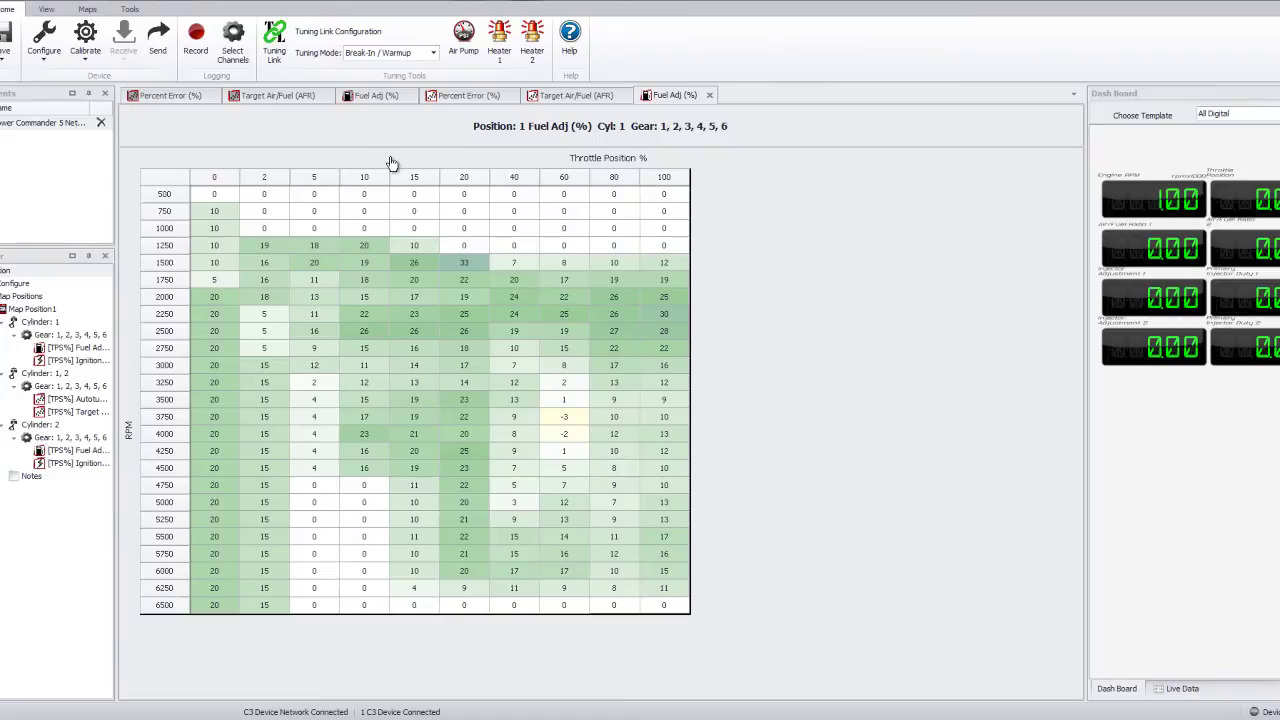
Step: Open Tuning Link Configuration to view settings like Y Axis Sensitivity 100 and Target AFR 13.2
click(337, 33)
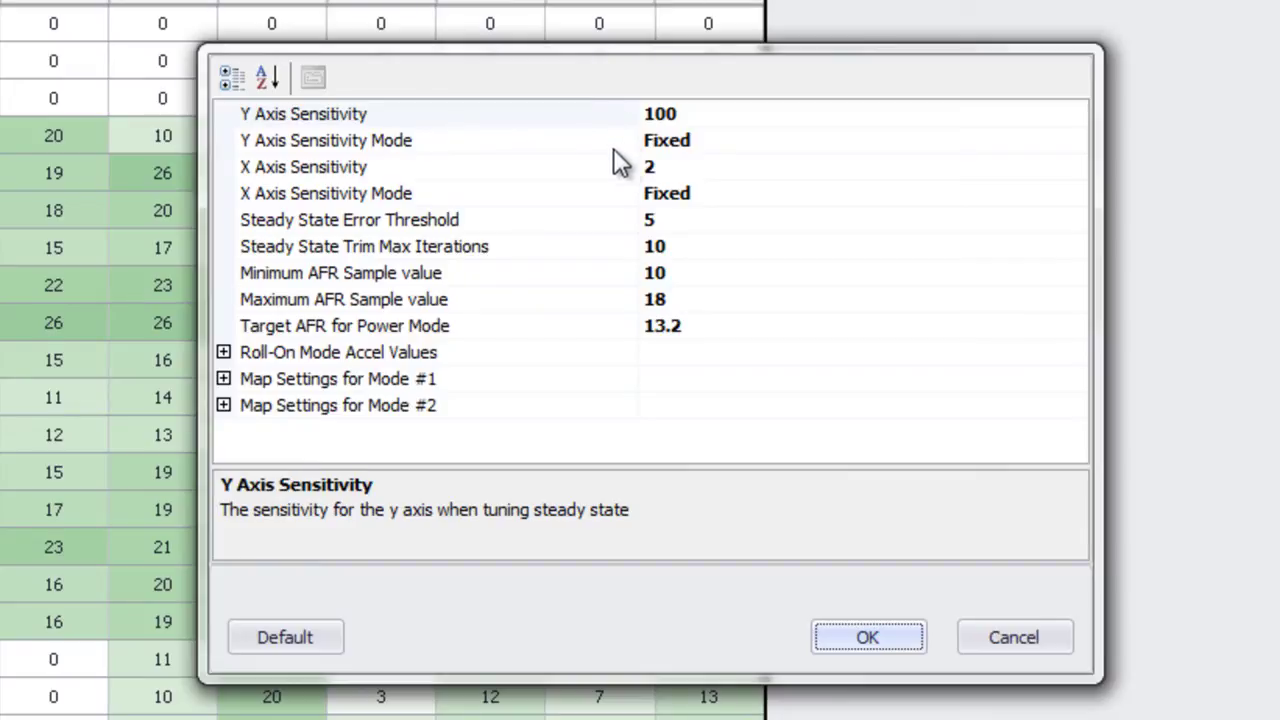
Step: Change the Steady State Error Threshold from 5 to 3
click(660, 219)
key(BackSpace)
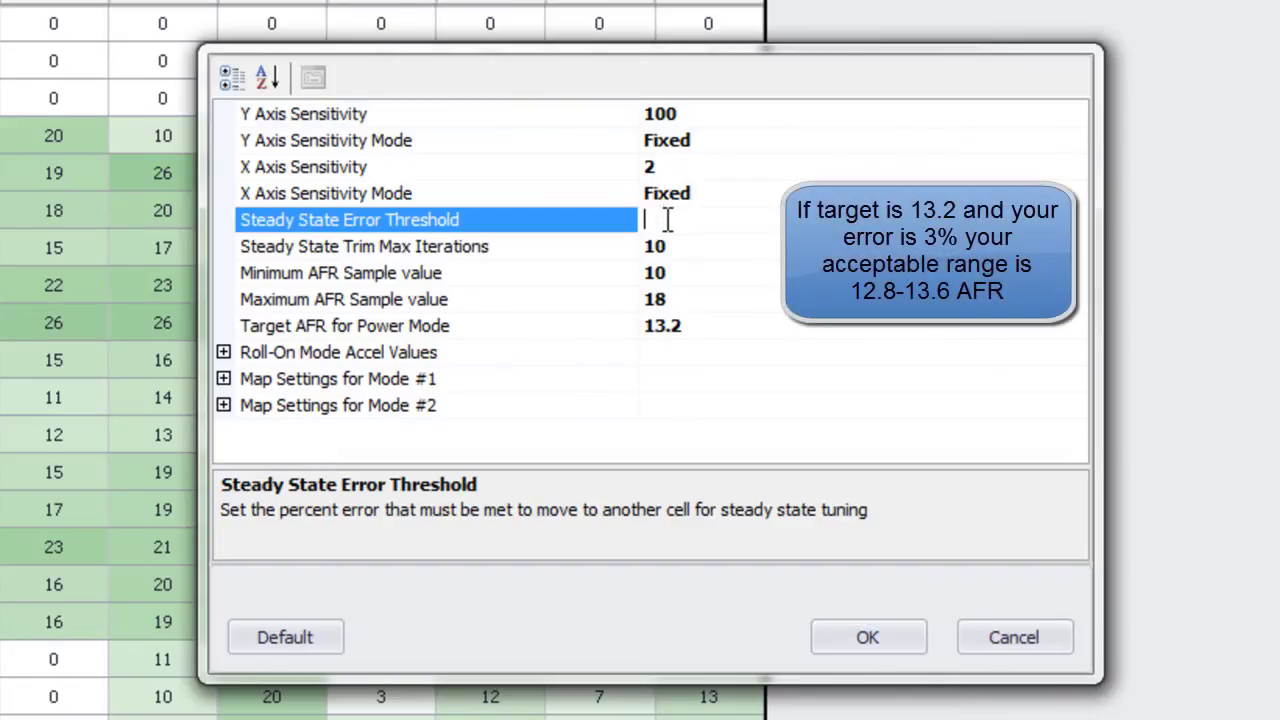
text(3)
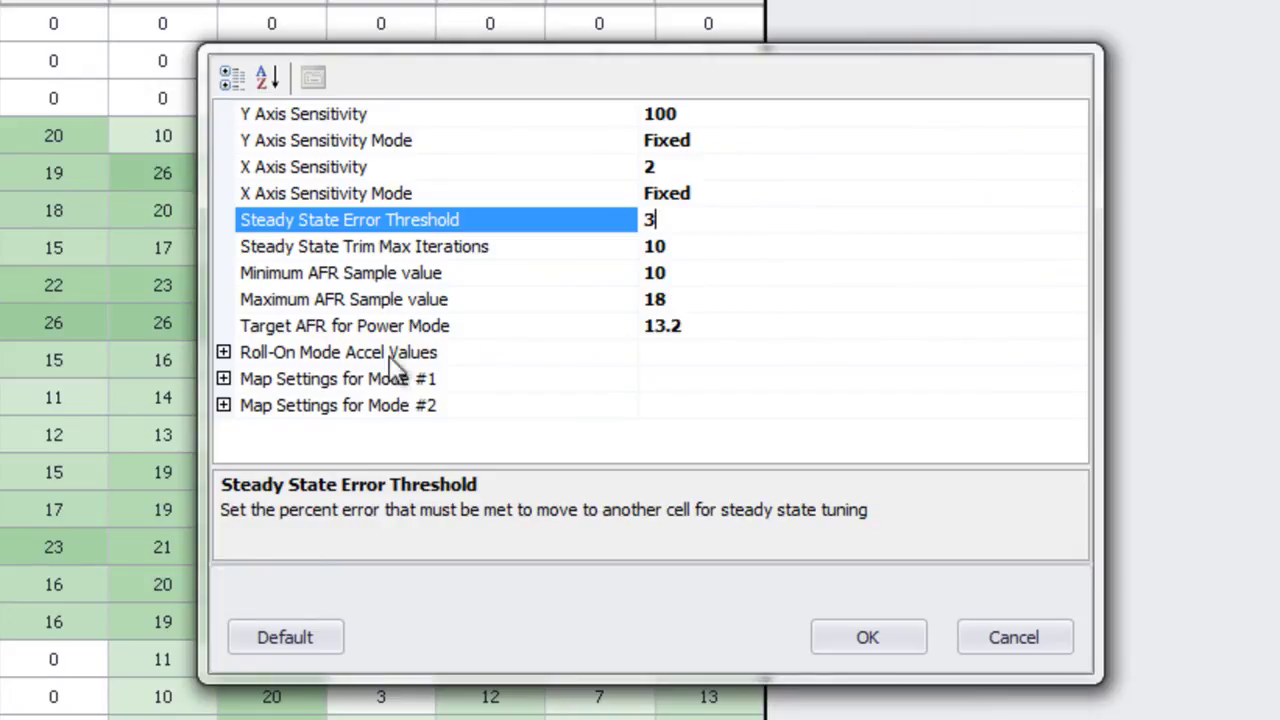
Step: Set Roll-On accel values to 500, 700 and 800 at 10, 15 and 20% throttle
click(223, 353)
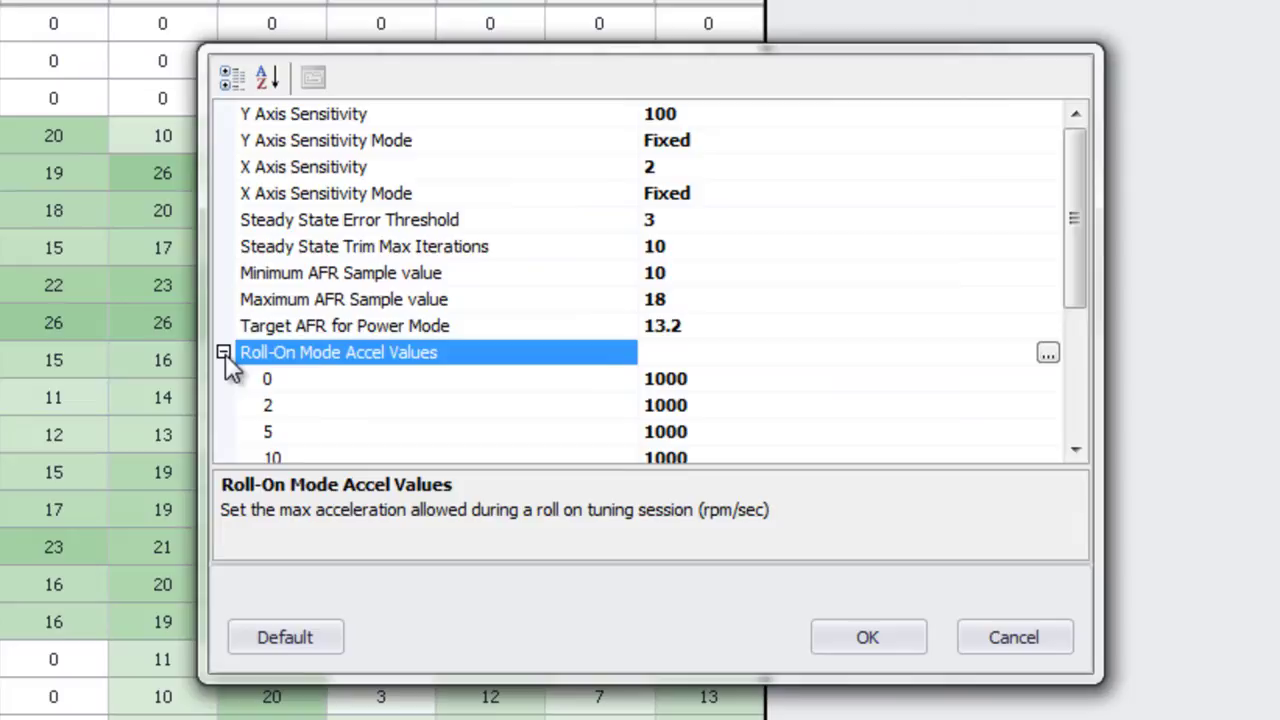
drag(1073, 252, 1055, 360)
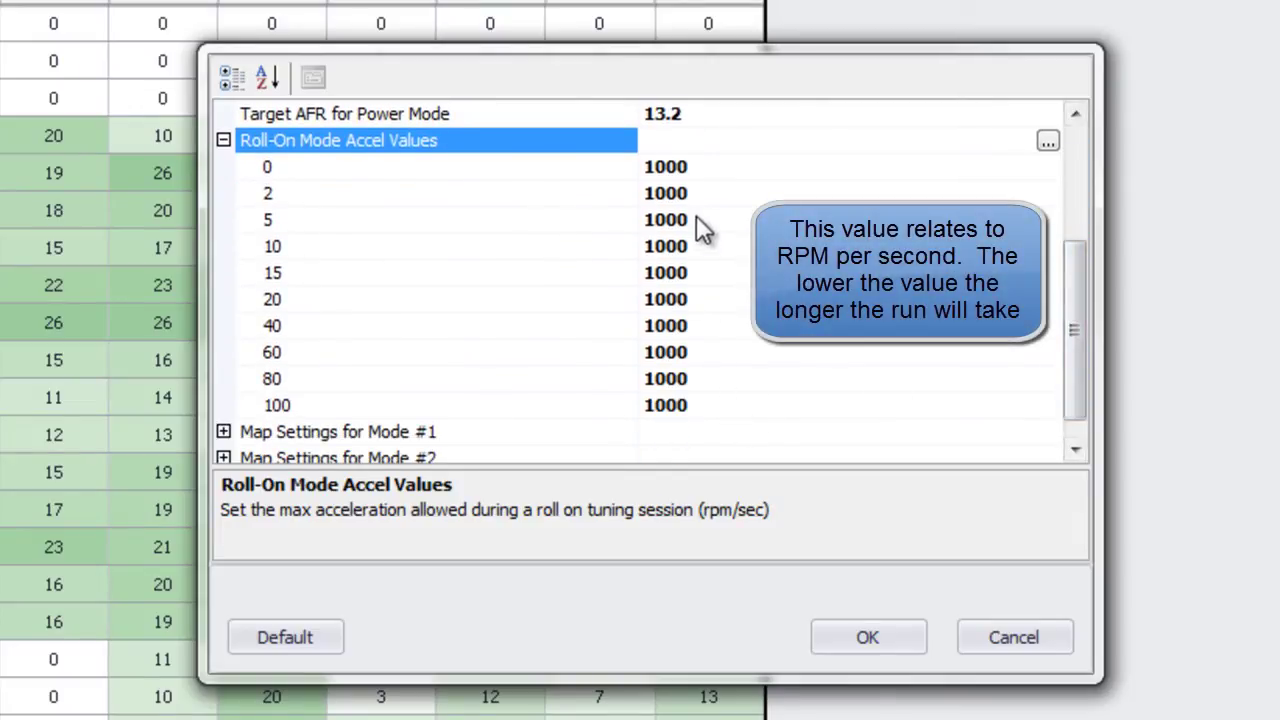
click(705, 246)
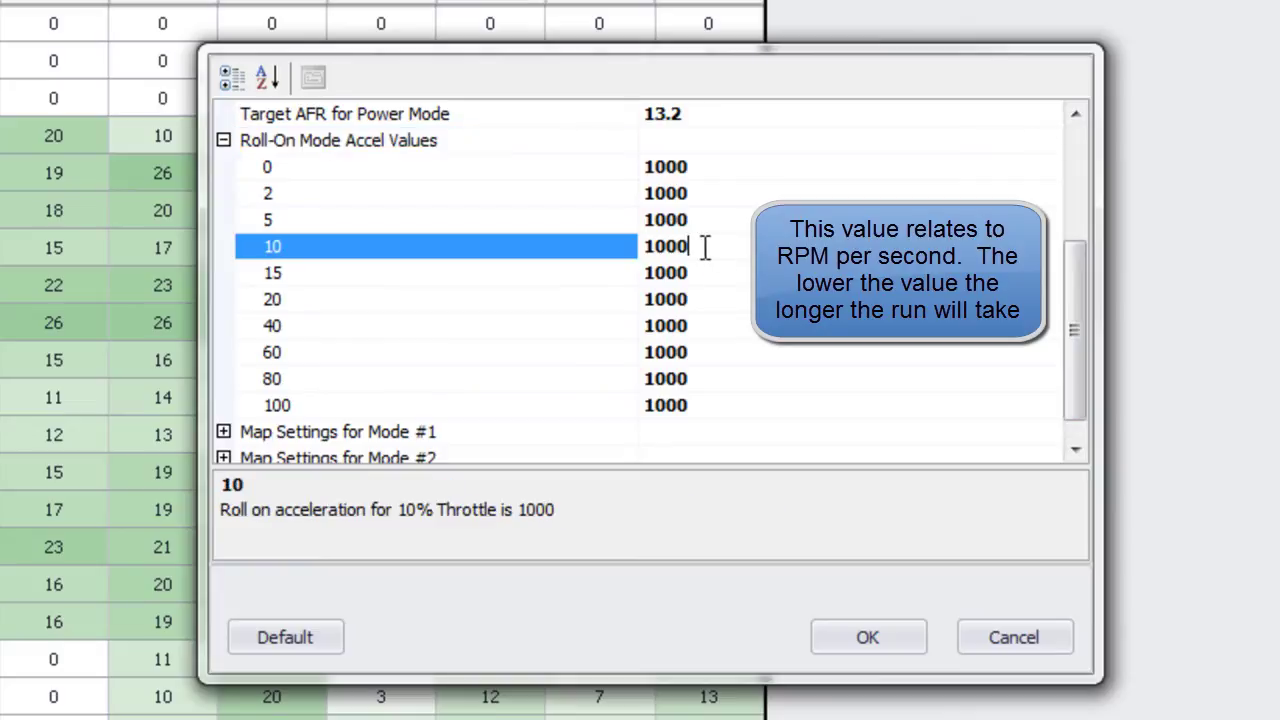
key(BackSpace)
text(500)
click(731, 272)
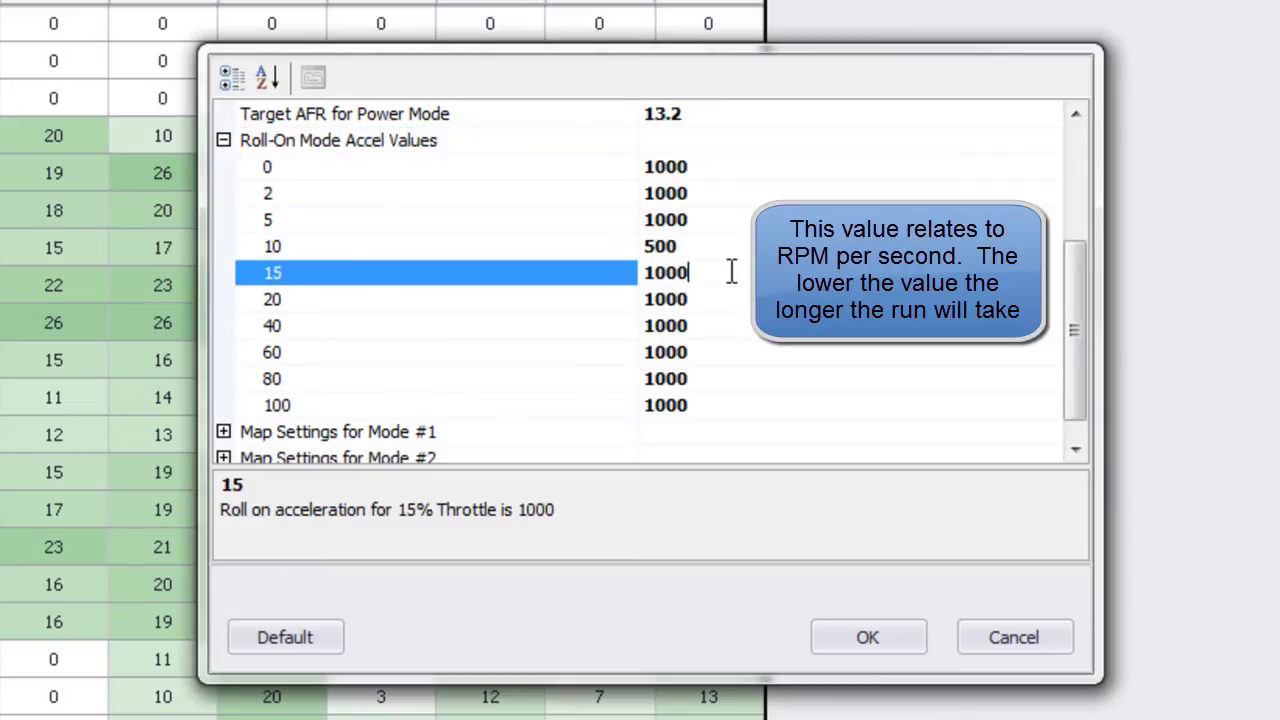
key(BackSpace)
key(BackSpace)
key(BackSpace)
key(BackSpace)
text(700)
click(723, 300)
key(BackSpace)
key(BackSpace)
key(BackSpace)
key(BackSpace)
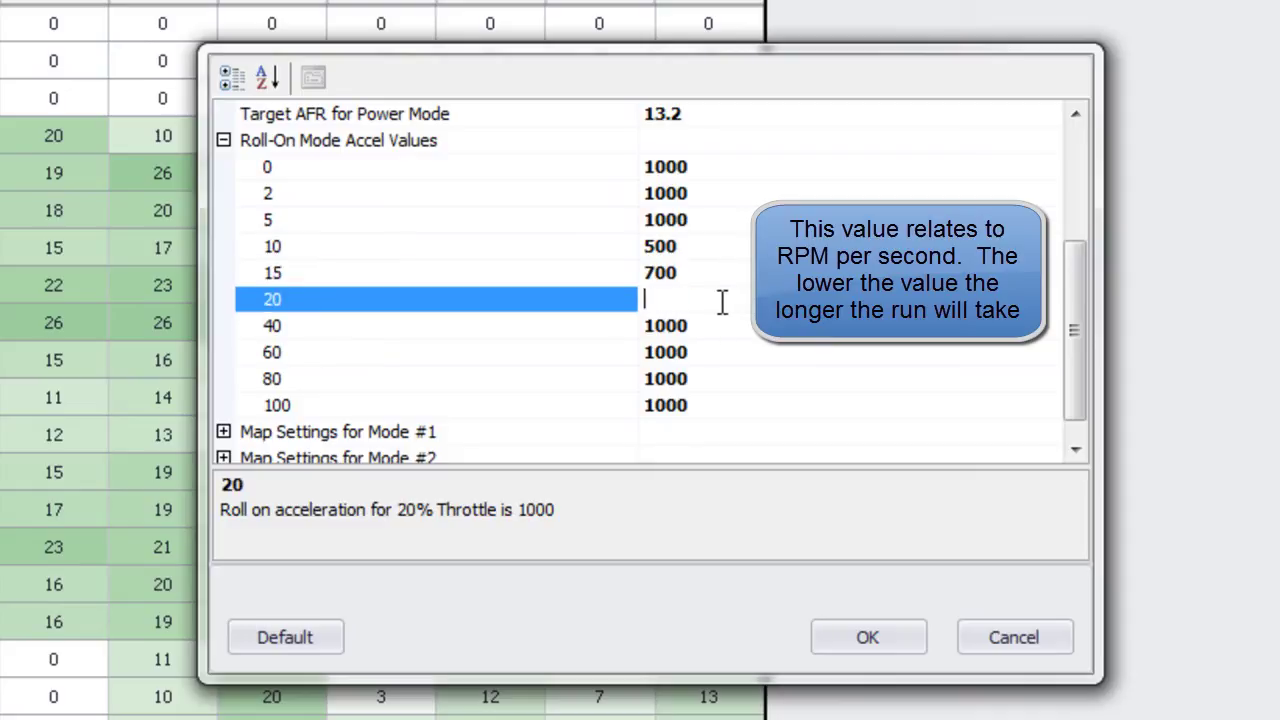
text(800)
Step: Set Roll-On accel values to 800 at 40% and 900 at 60% throttle
click(727, 324)
key(BackSpace)
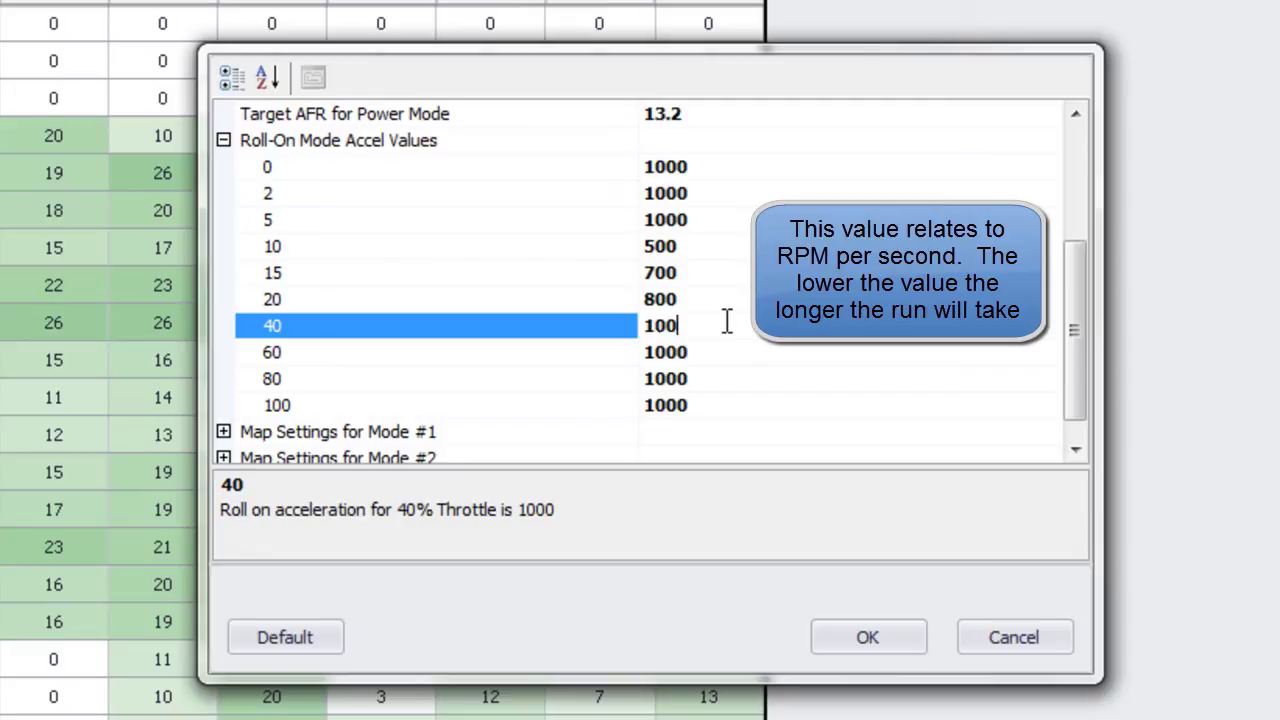
key(BackSpace)
key(BackSpace)
key(BackSpace)
text(800)
click(730, 350)
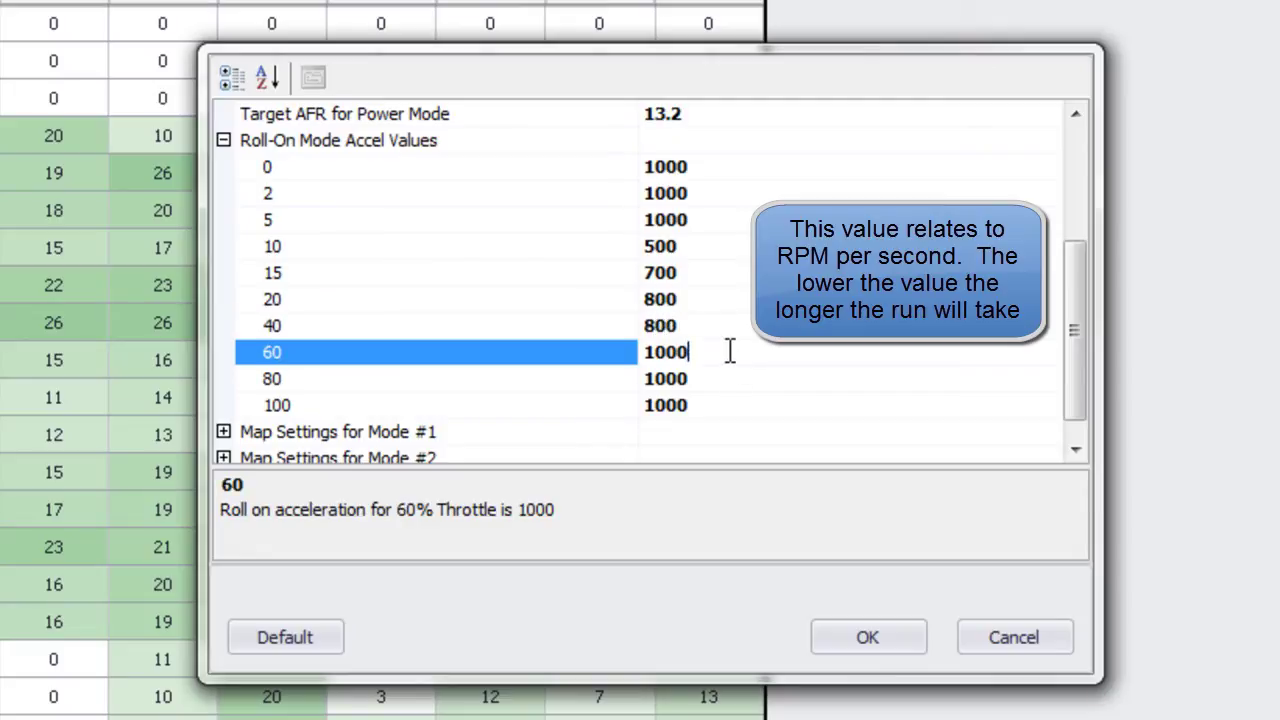
key(BackSpace)
key(BackSpace)
key(BackSpace)
key(BackSpace)
text(90)
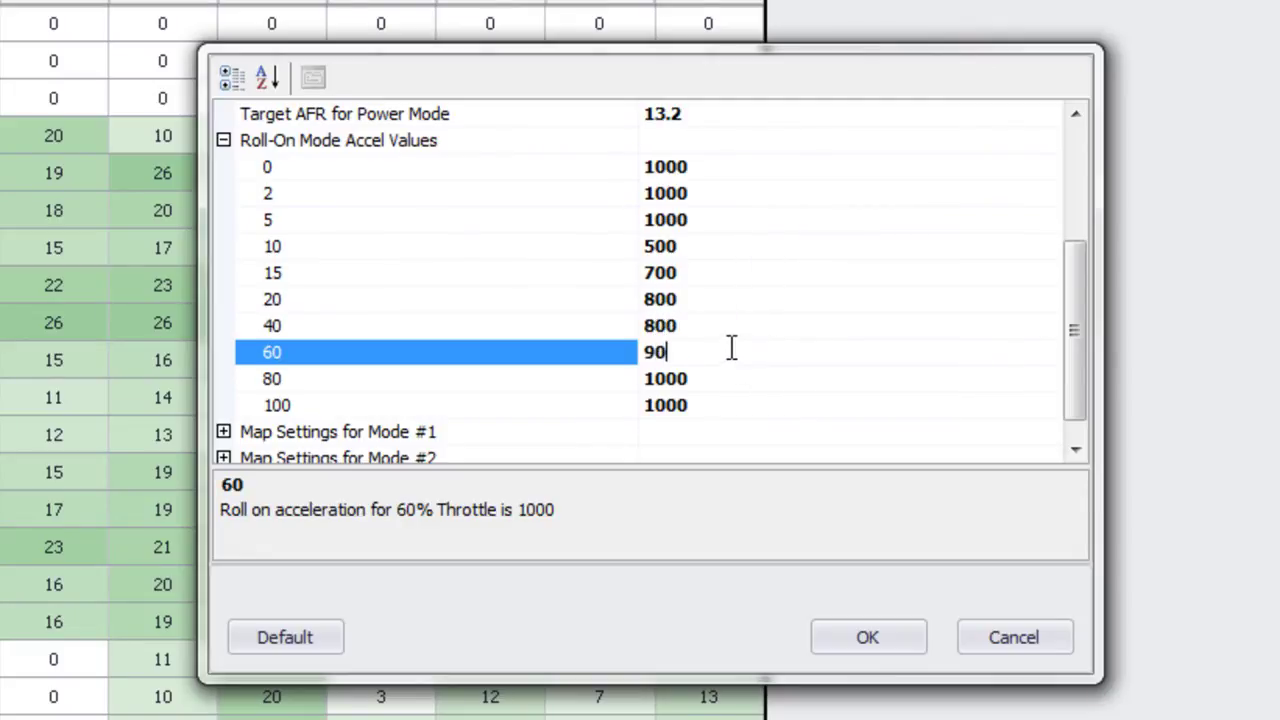
text(0)
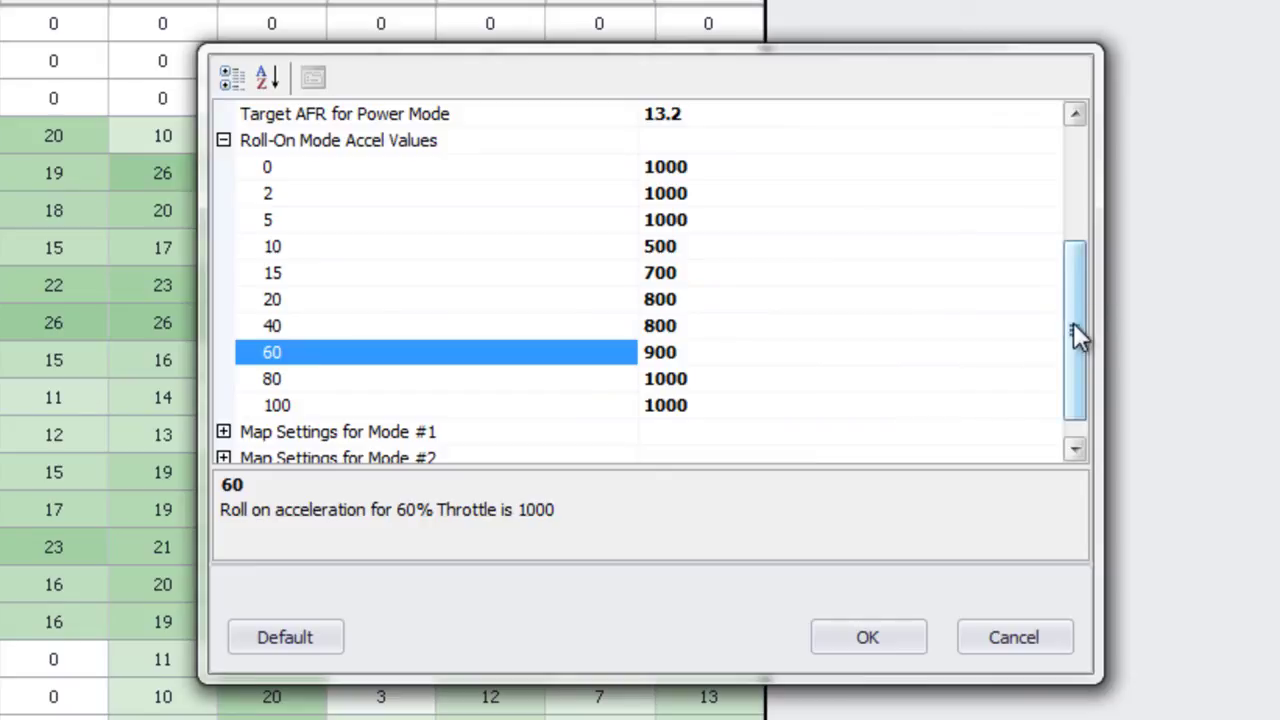
Step: Expand the Mode #1 and Mode #2 map settings, then accept the configuration with OK
drag(1073, 322, 1064, 385)
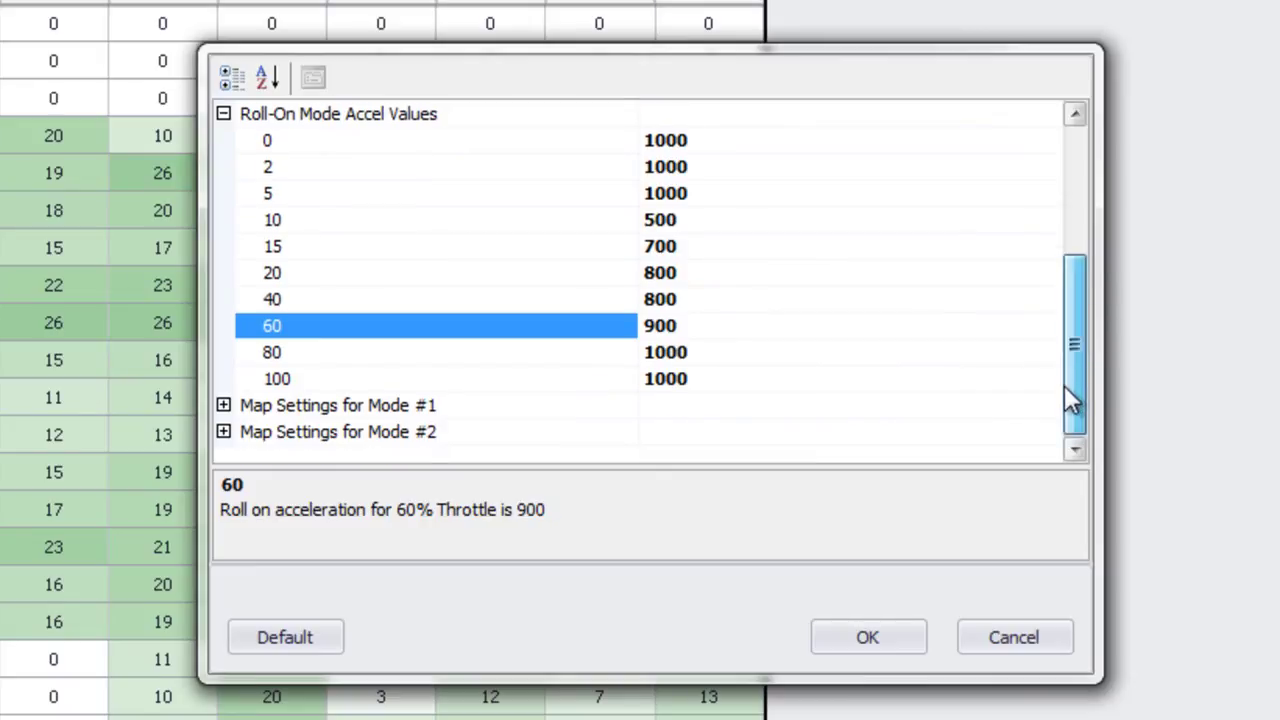
click(224, 406)
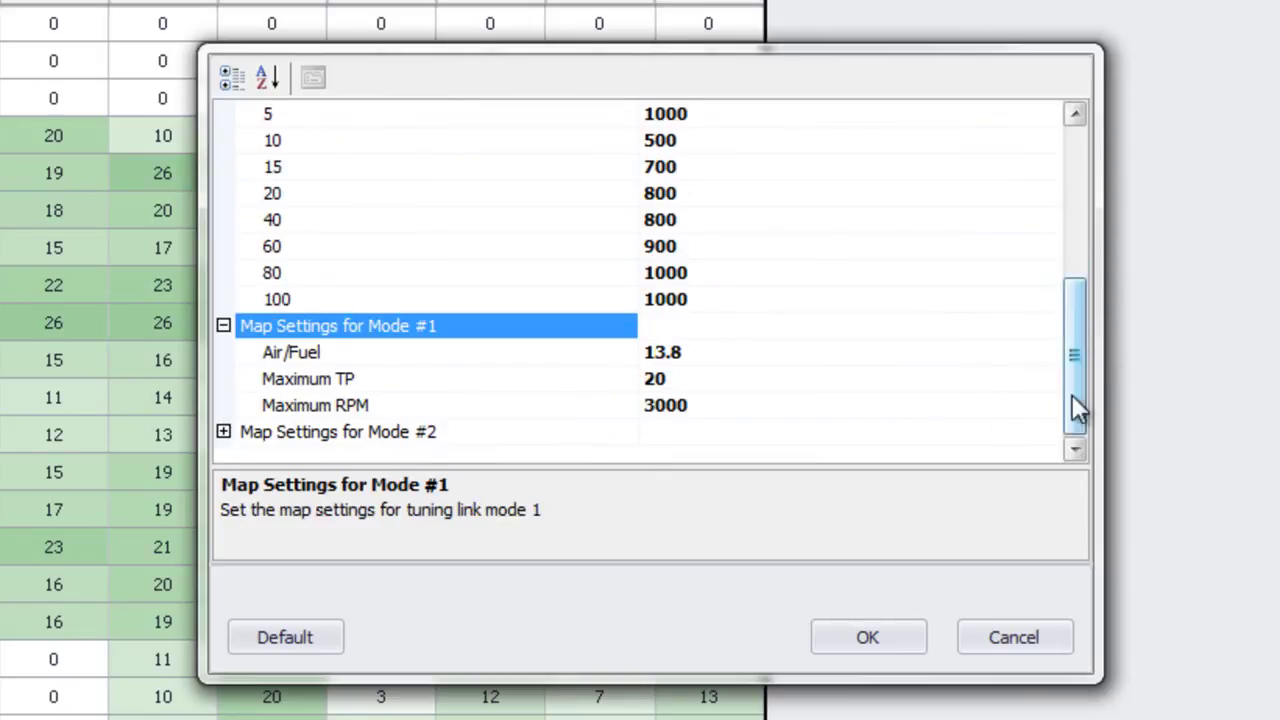
click(220, 432)
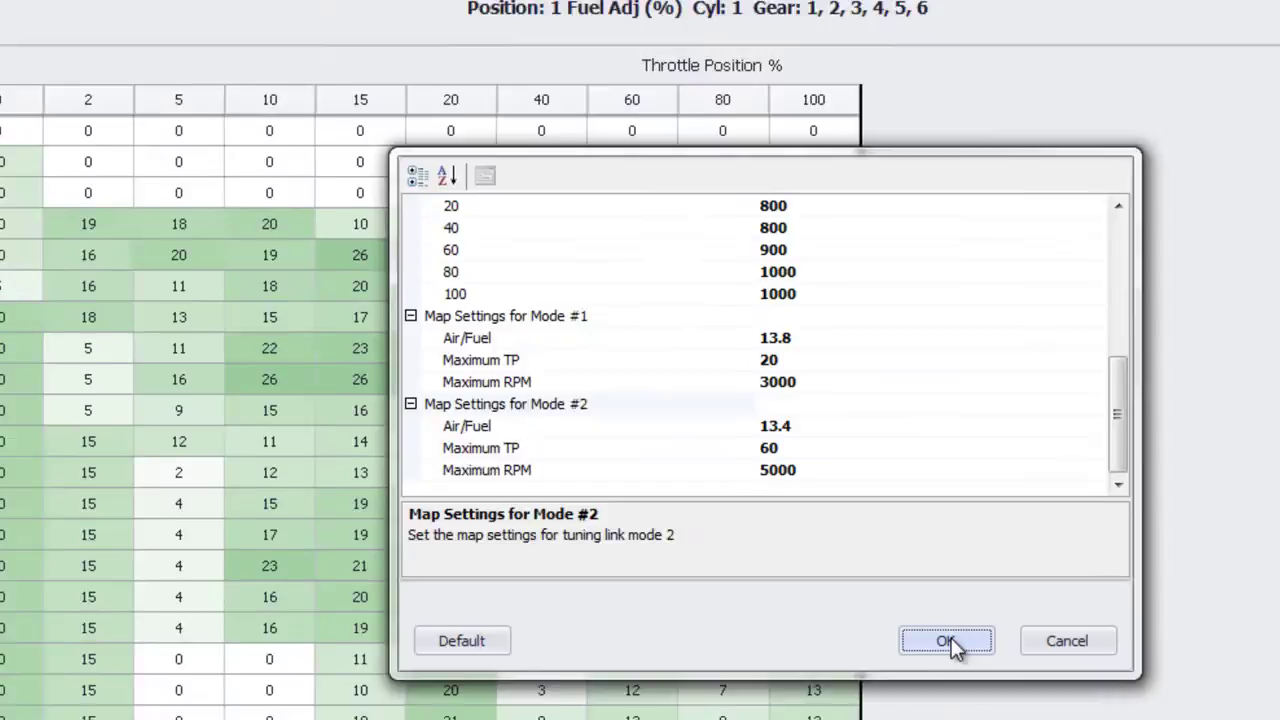
click(868, 638)
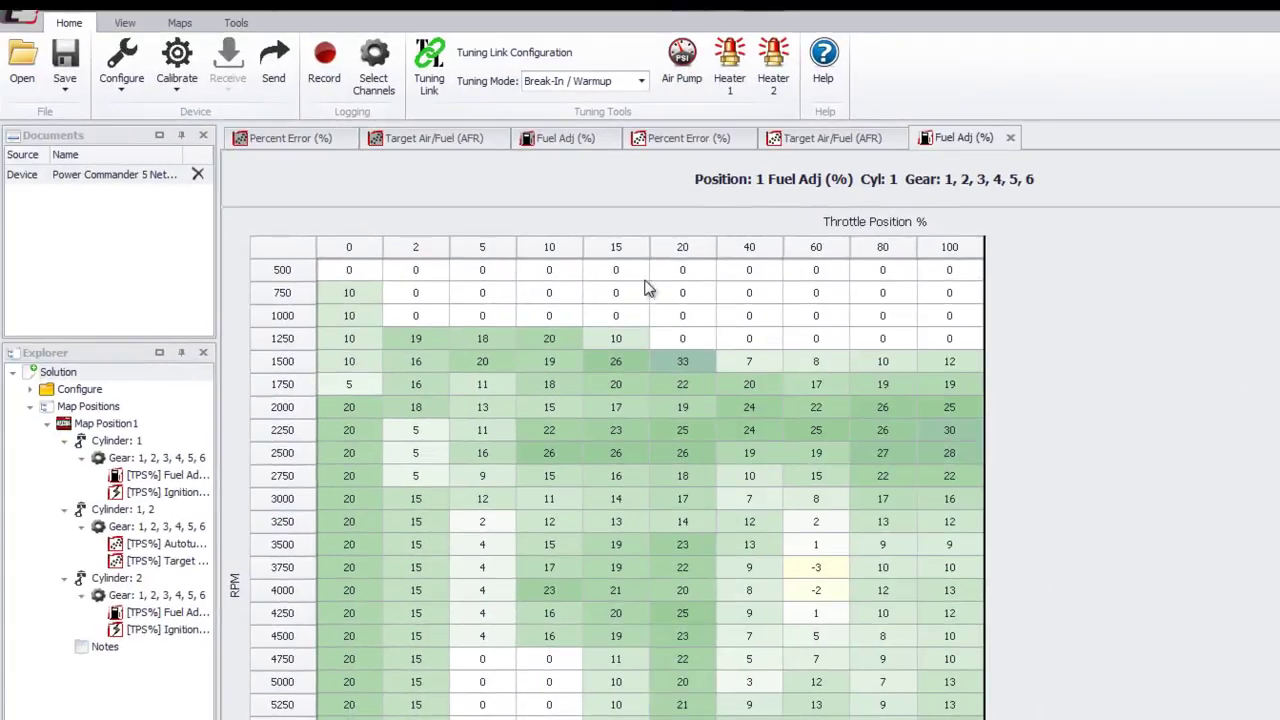
Step: Enter 13.5 for 0–5% throttle at 500–2250 RPM and 13.6 for 10–15% at 3250–4000 RPM in Cylinder 2 Target AFR
click(436, 146)
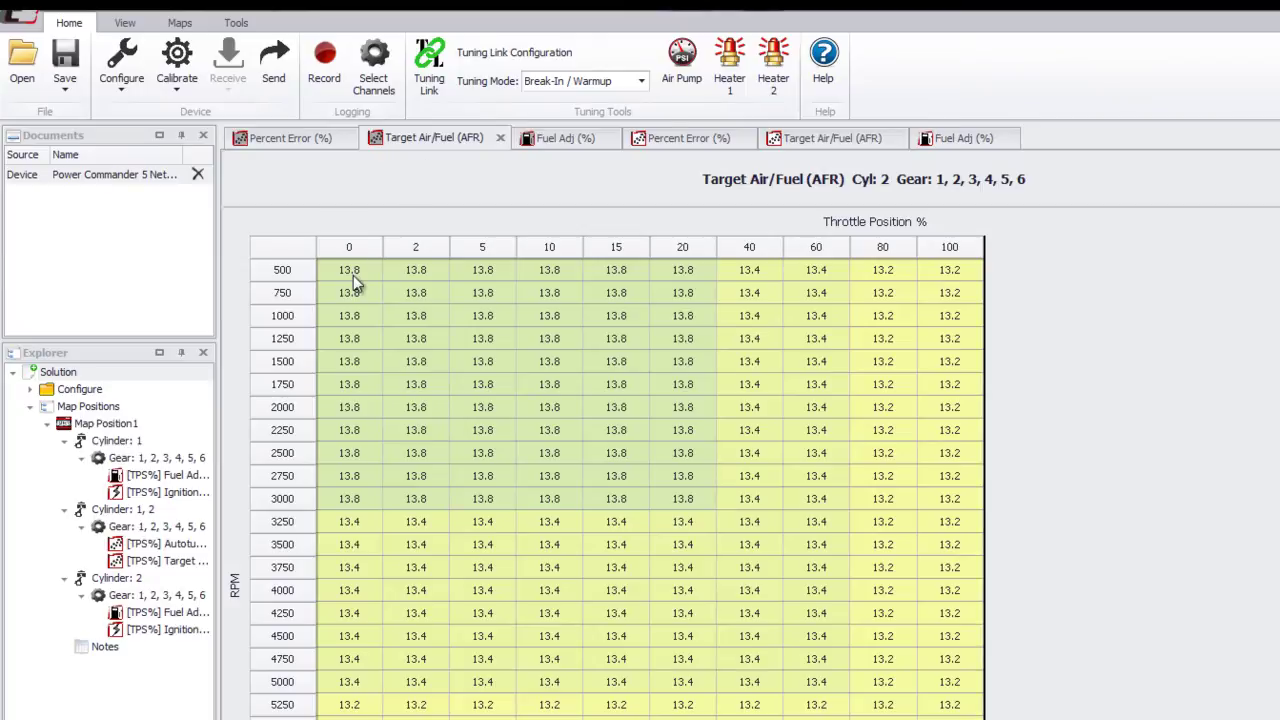
drag(353, 275, 480, 427)
text(13.5)
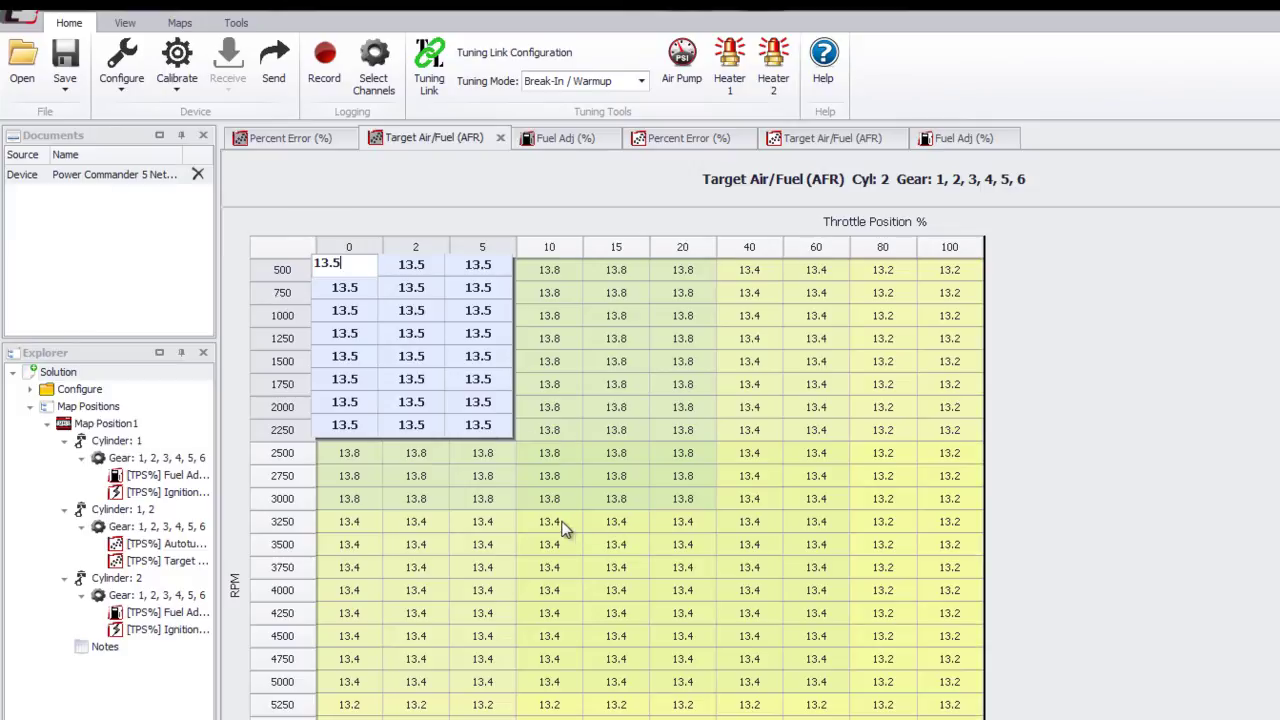
drag(563, 528, 622, 598)
text(13.6)
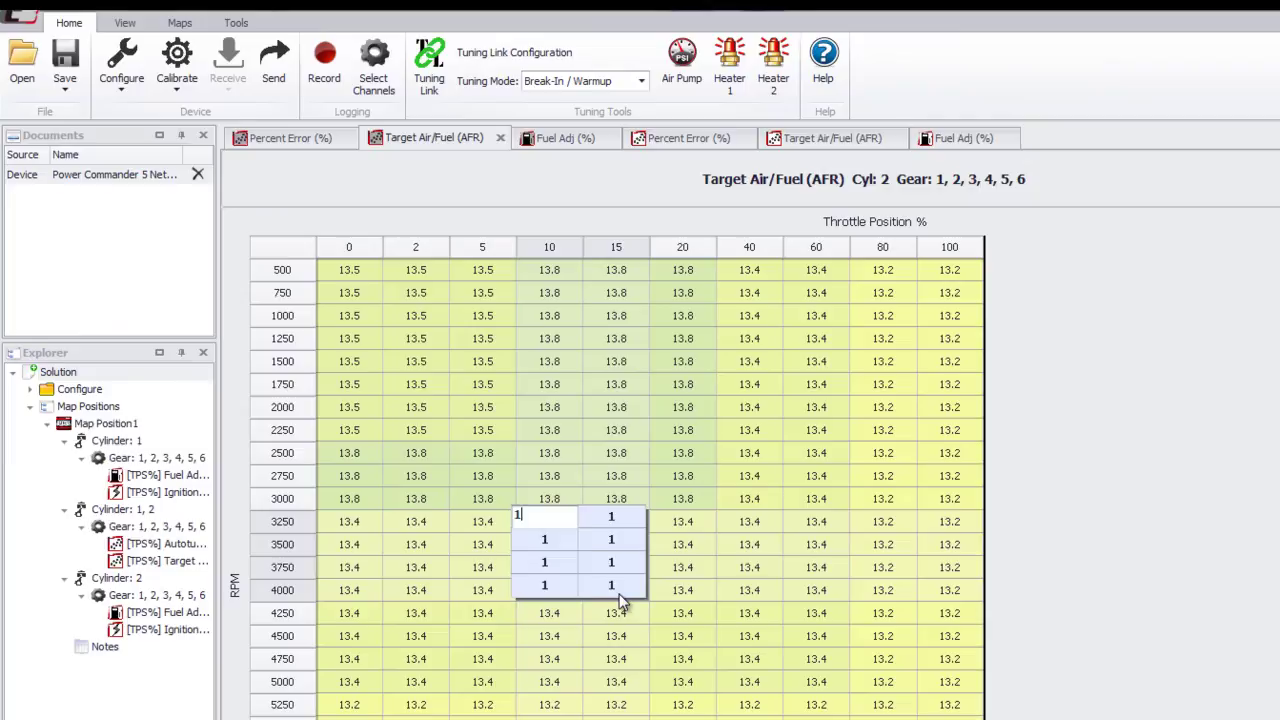
click(705, 630)
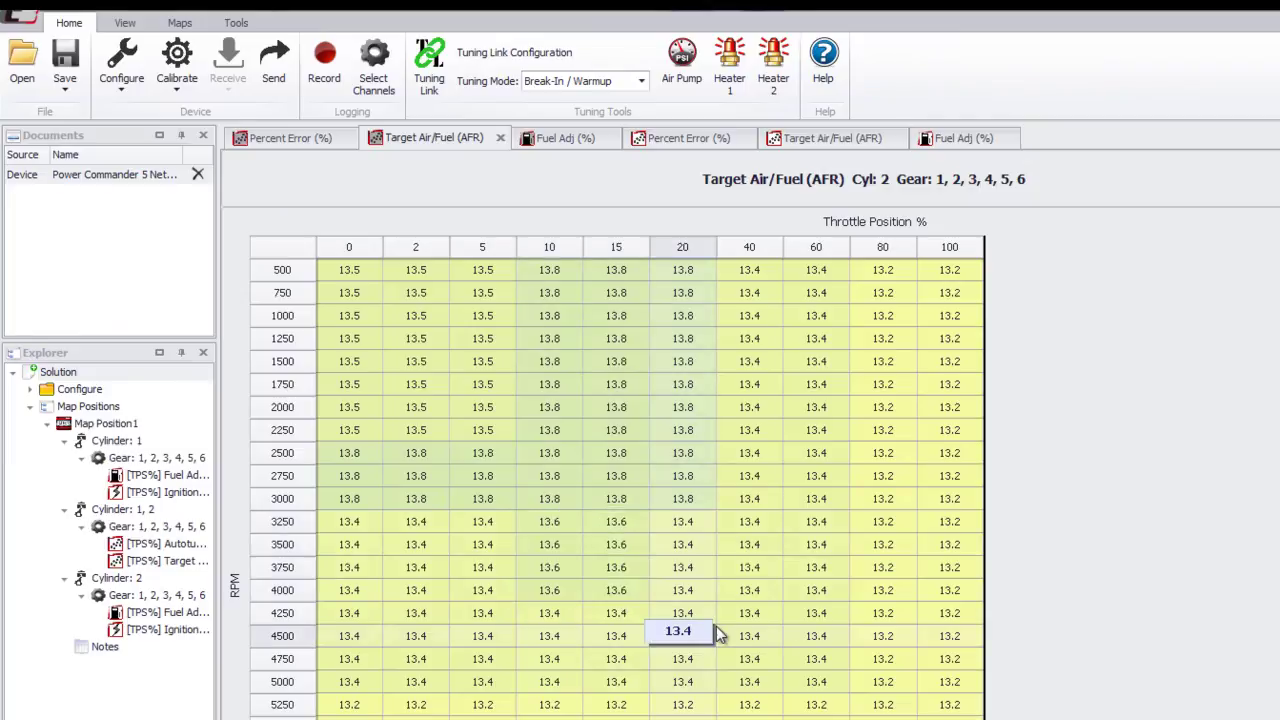
Step: Select the whole Cylinder 2 Target AFR table and paste it into the Cylinder 1 table
click(297, 255)
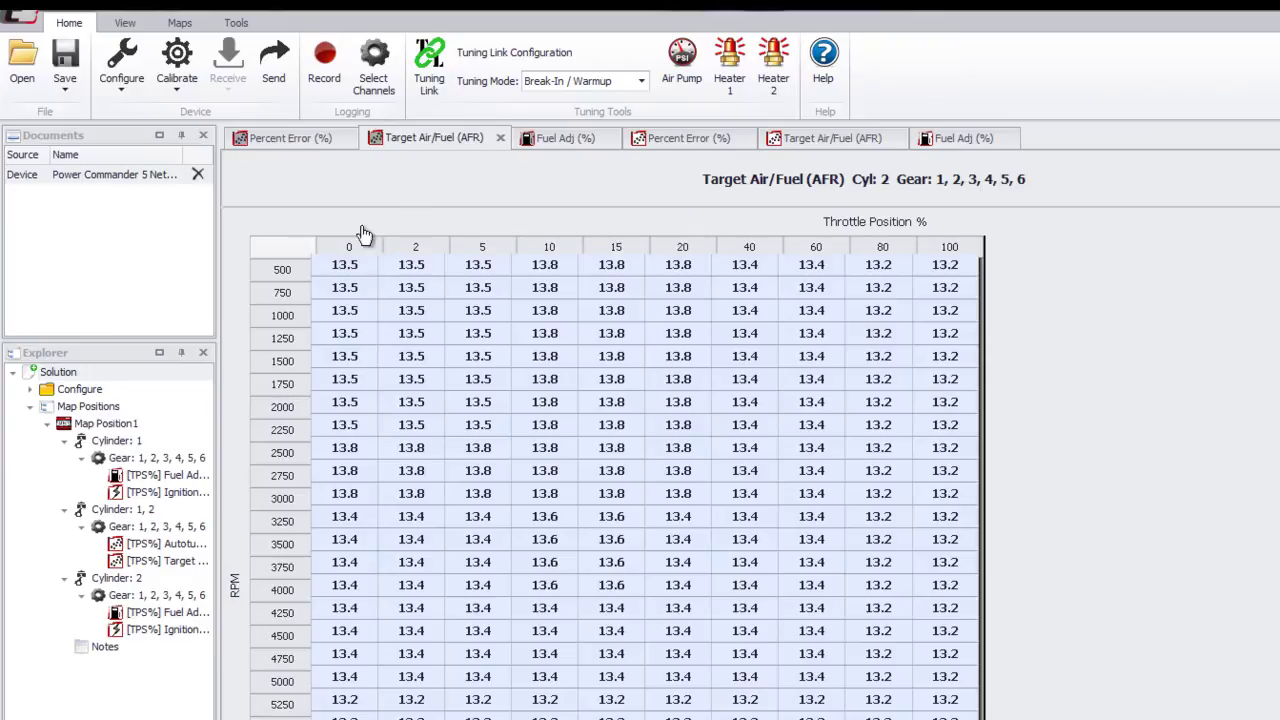
click(810, 140)
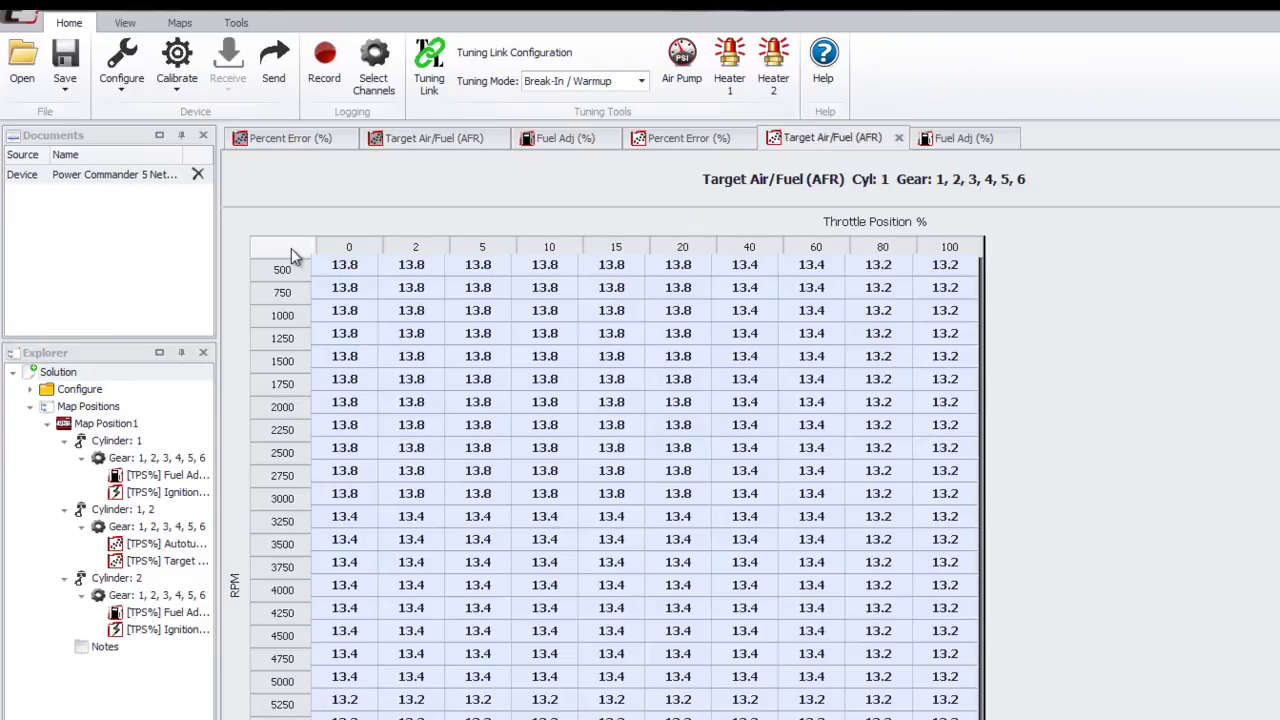
key(ctrl+v)
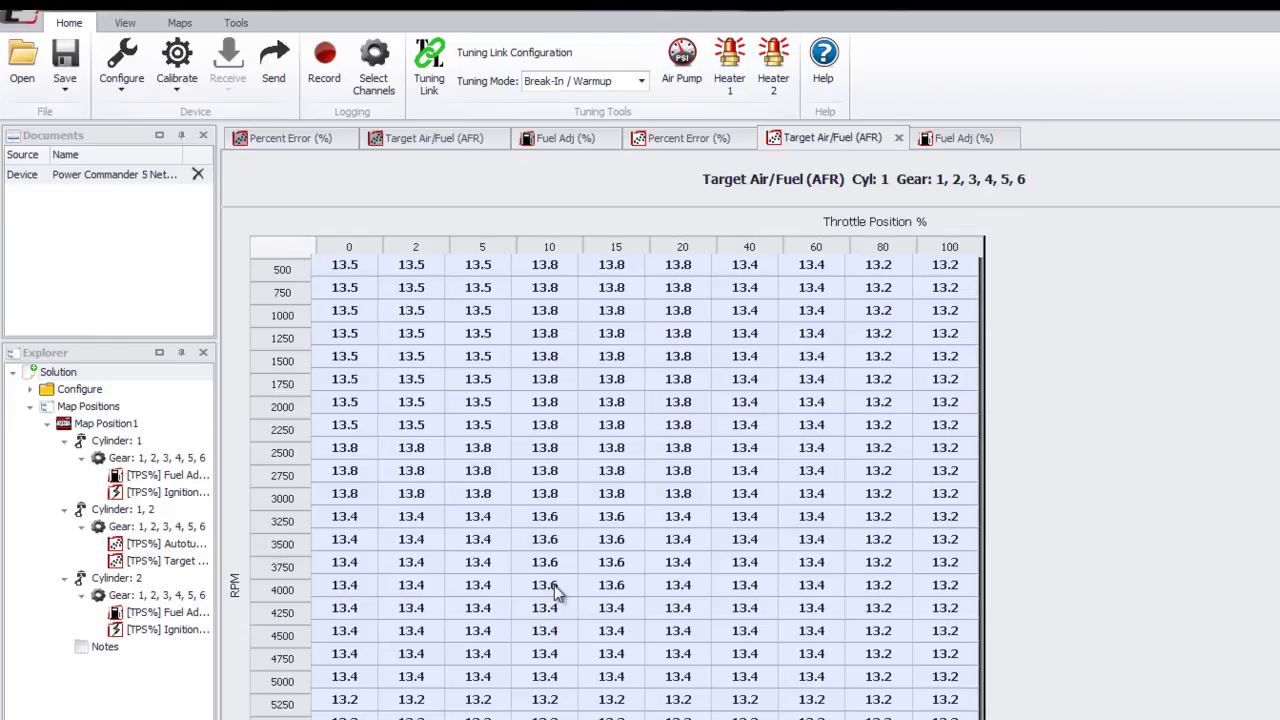
Step: Show the Cylinder 2 Percent Error (%) table and turn on Heater 1 and Heater 2
click(338, 145)
click(558, 407)
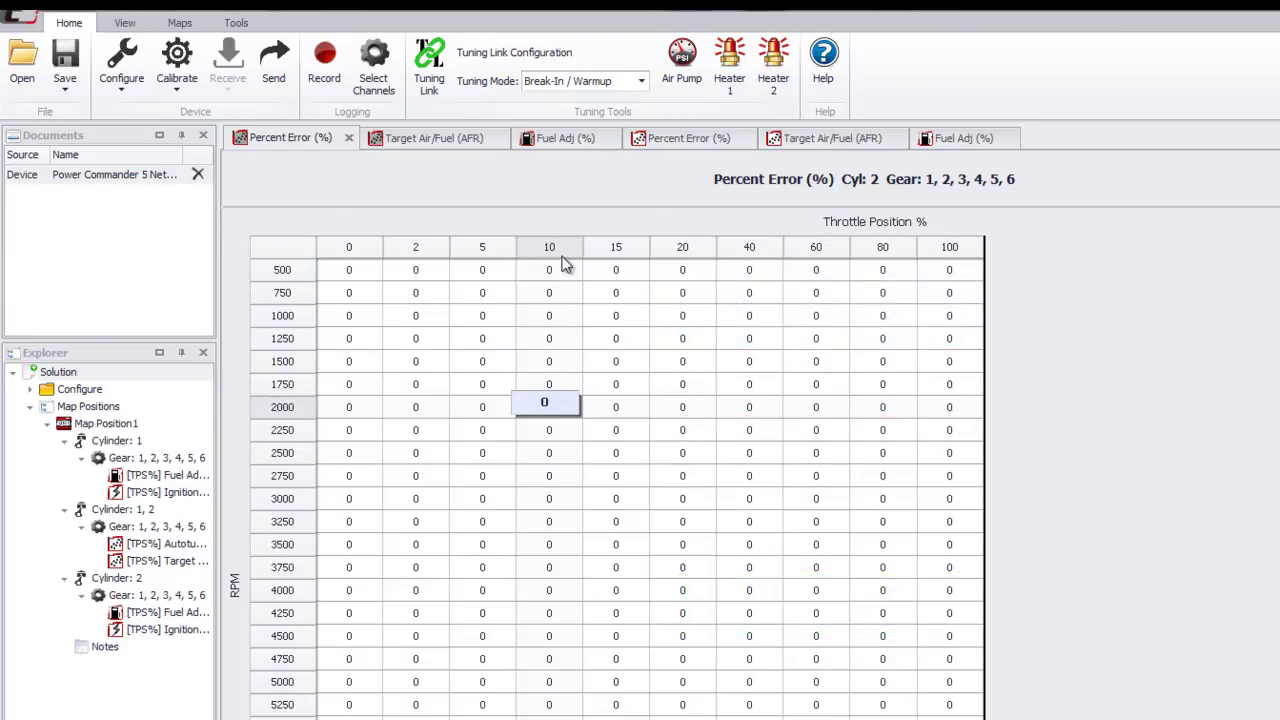
click(735, 88)
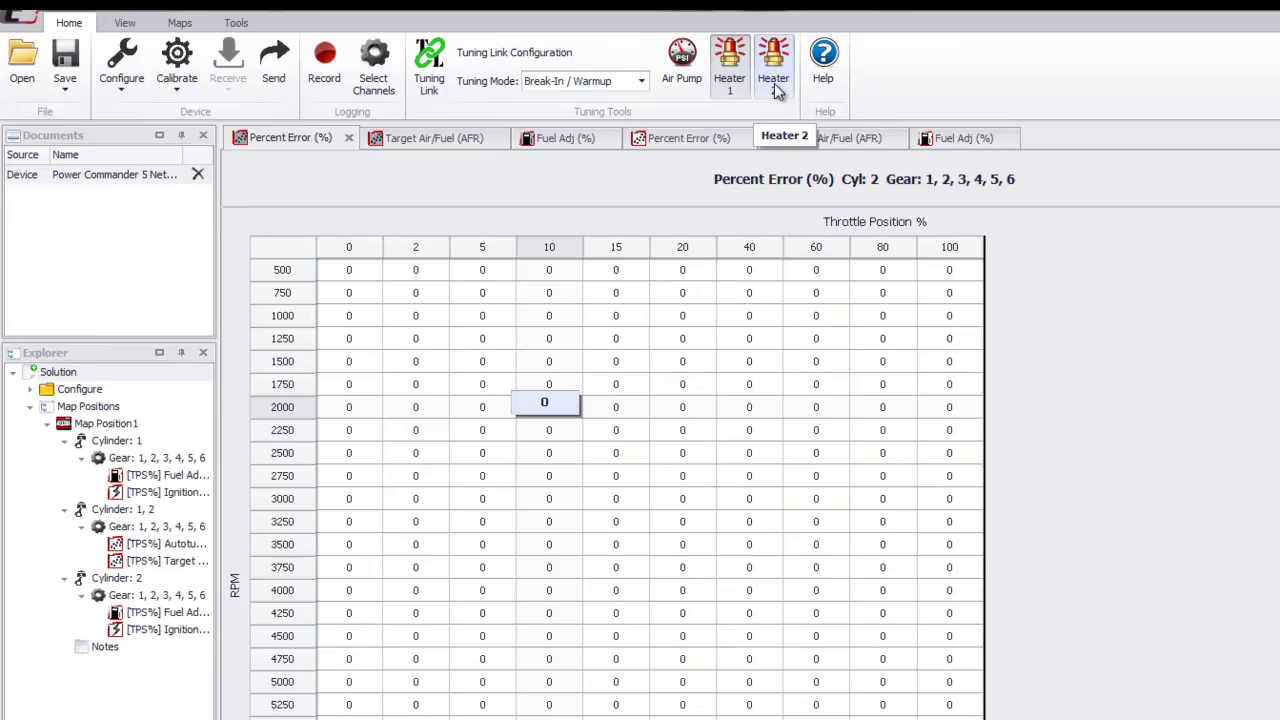
click(777, 88)
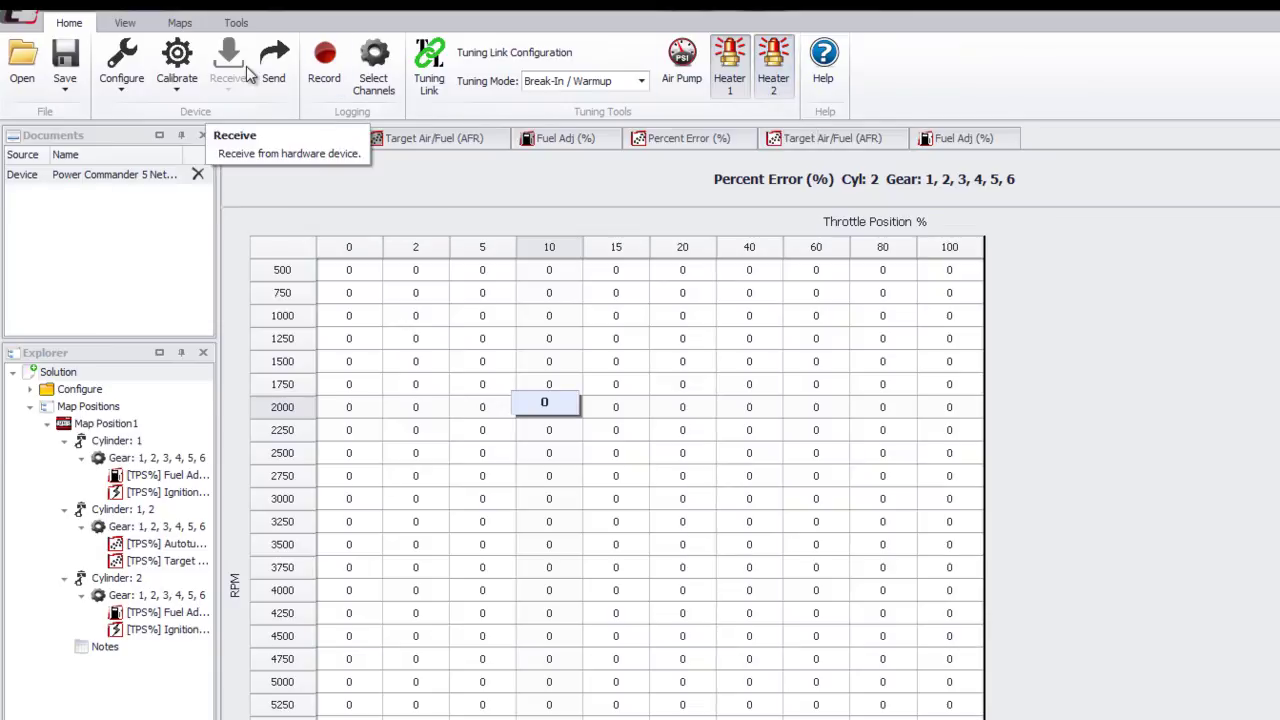
Step: Enable cell trace with Autoscroll With Trace and a red cursor, then show the Tuning Mode list
click(125, 24)
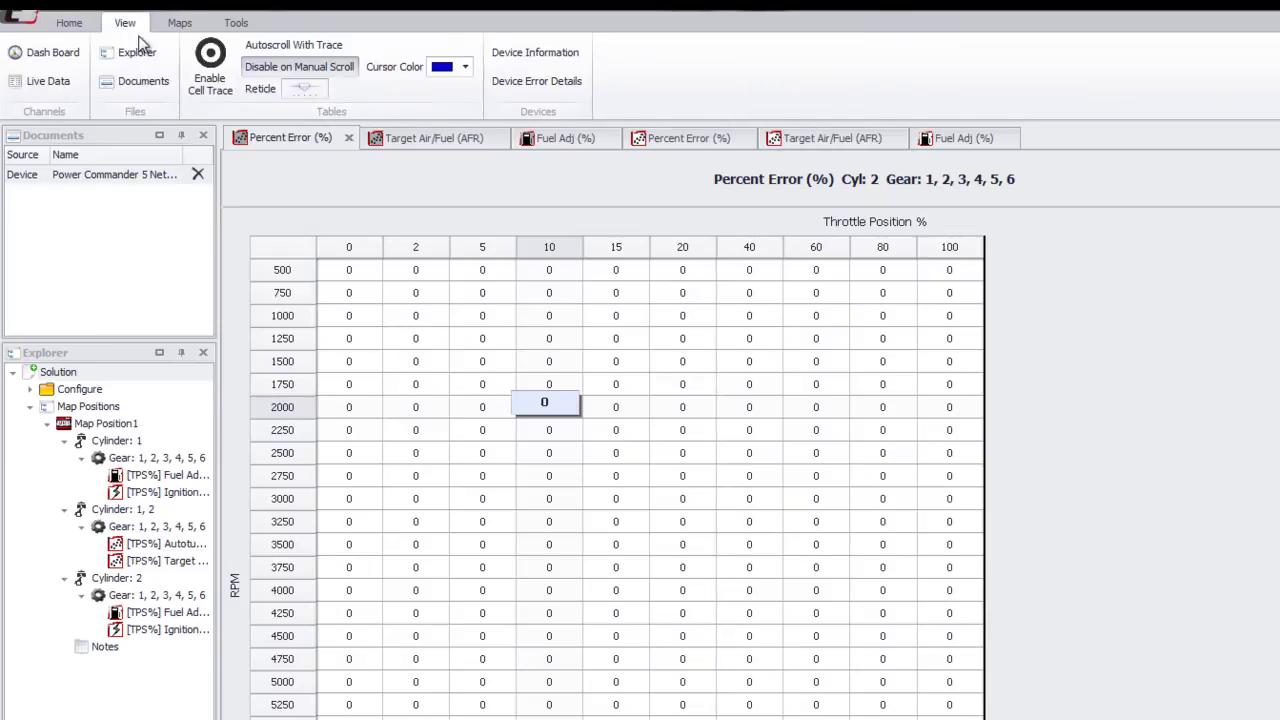
click(214, 87)
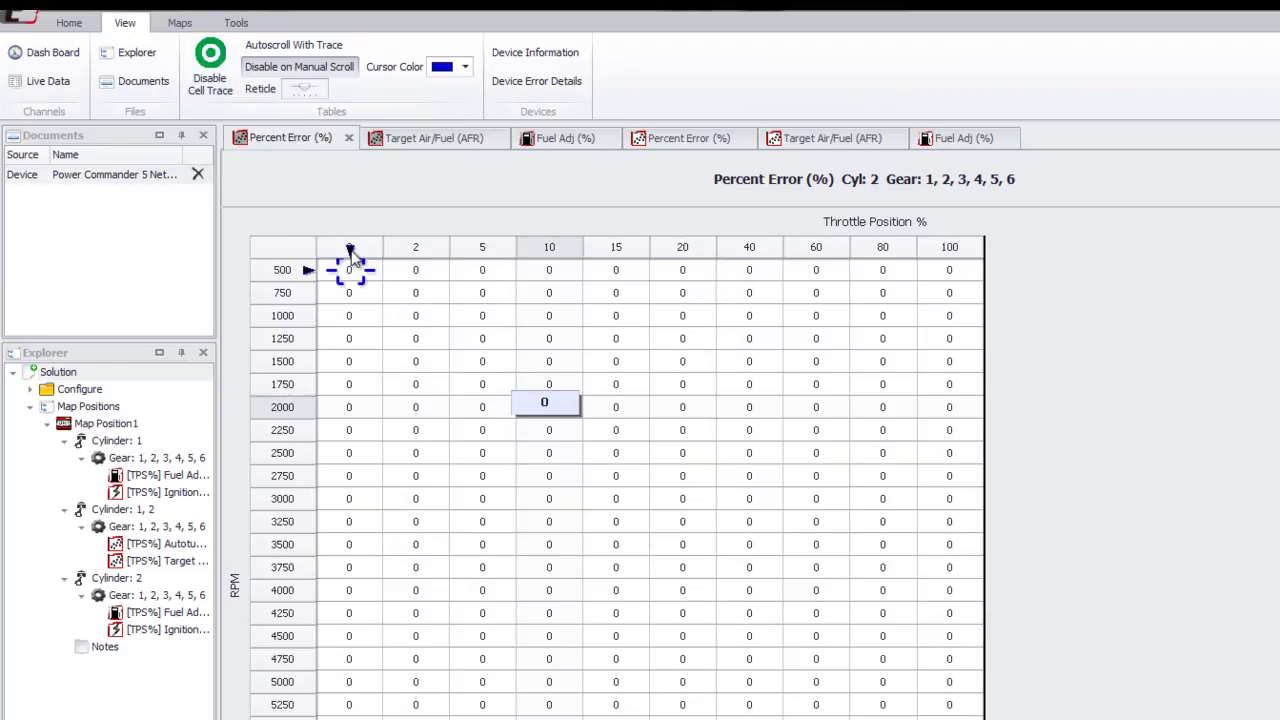
click(330, 46)
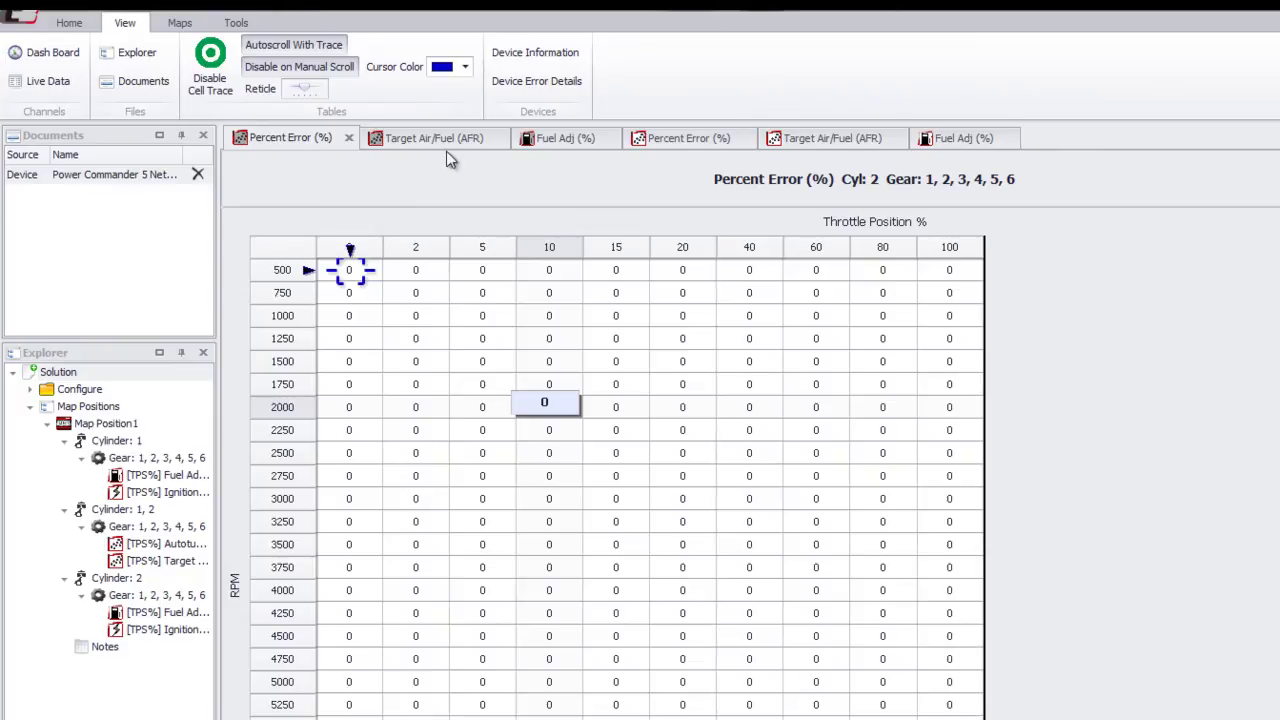
click(465, 68)
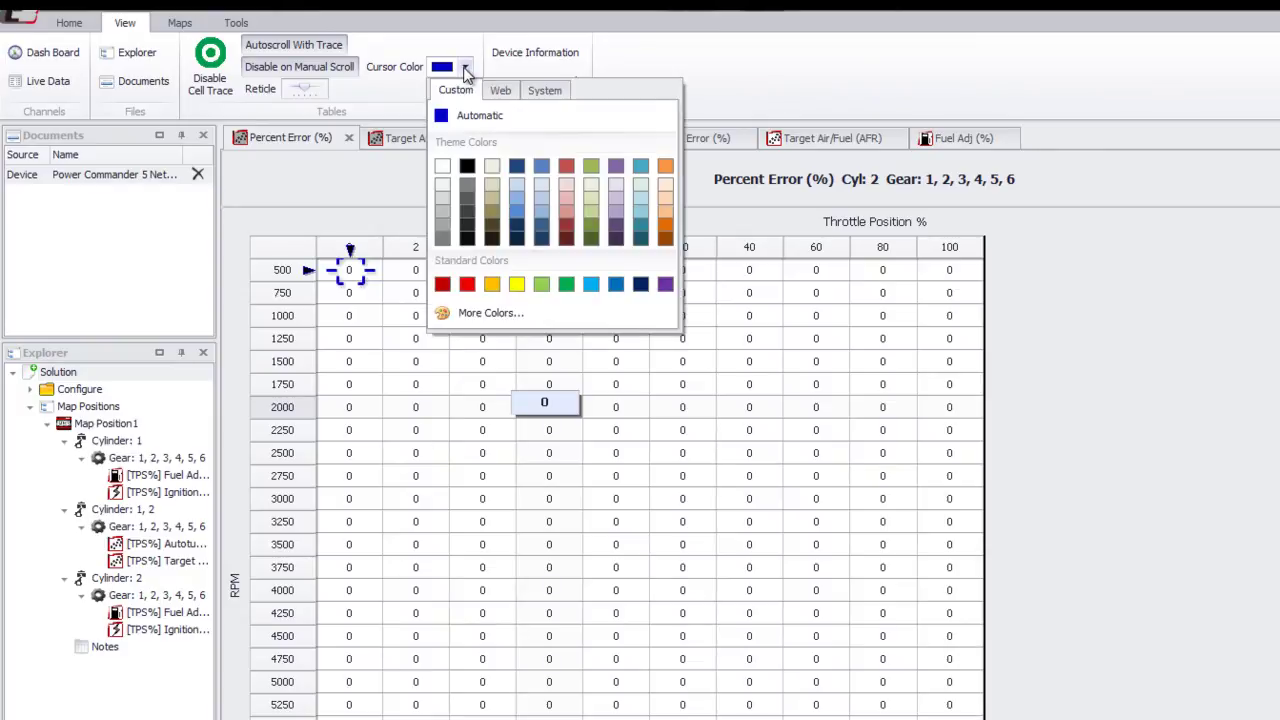
click(467, 285)
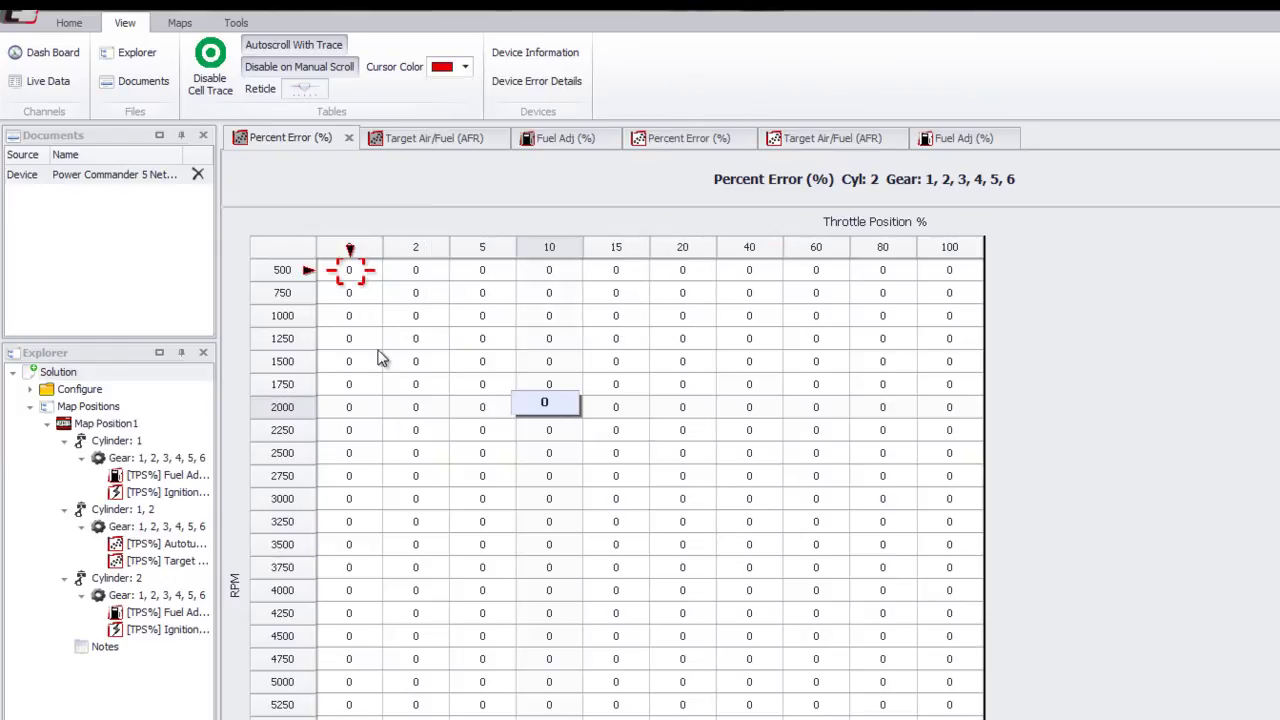
click(74, 24)
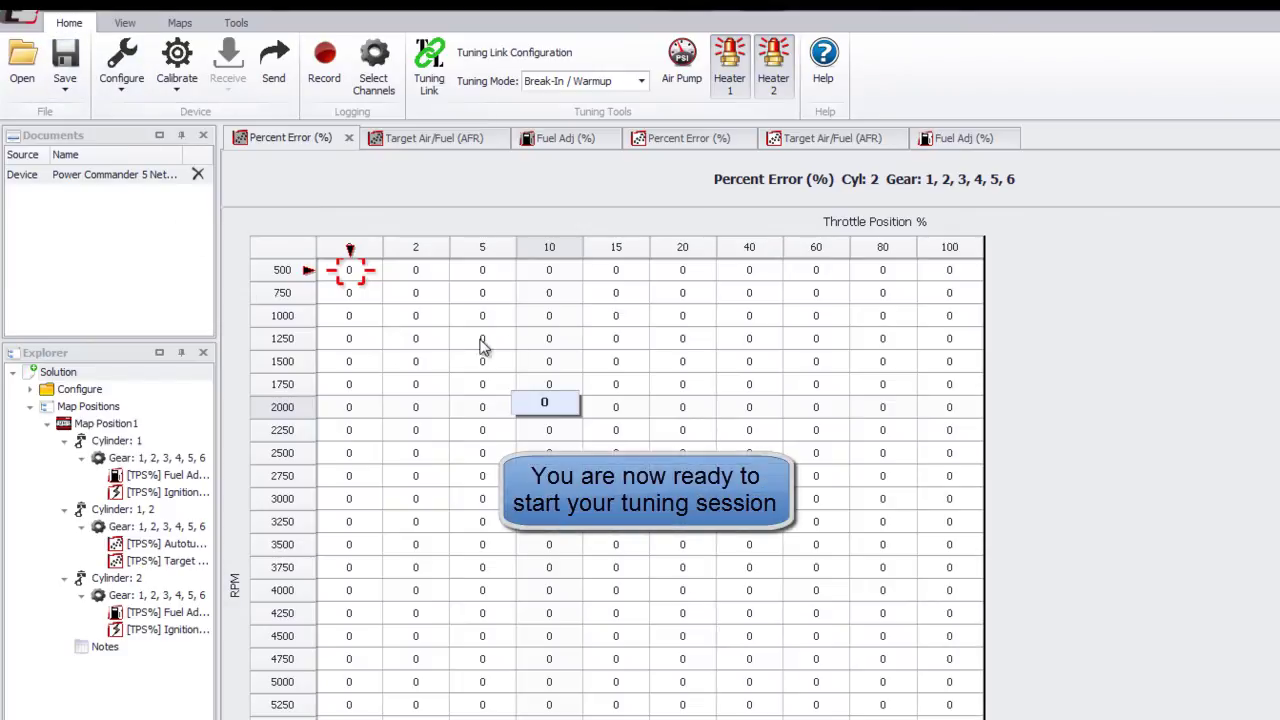
click(641, 81)
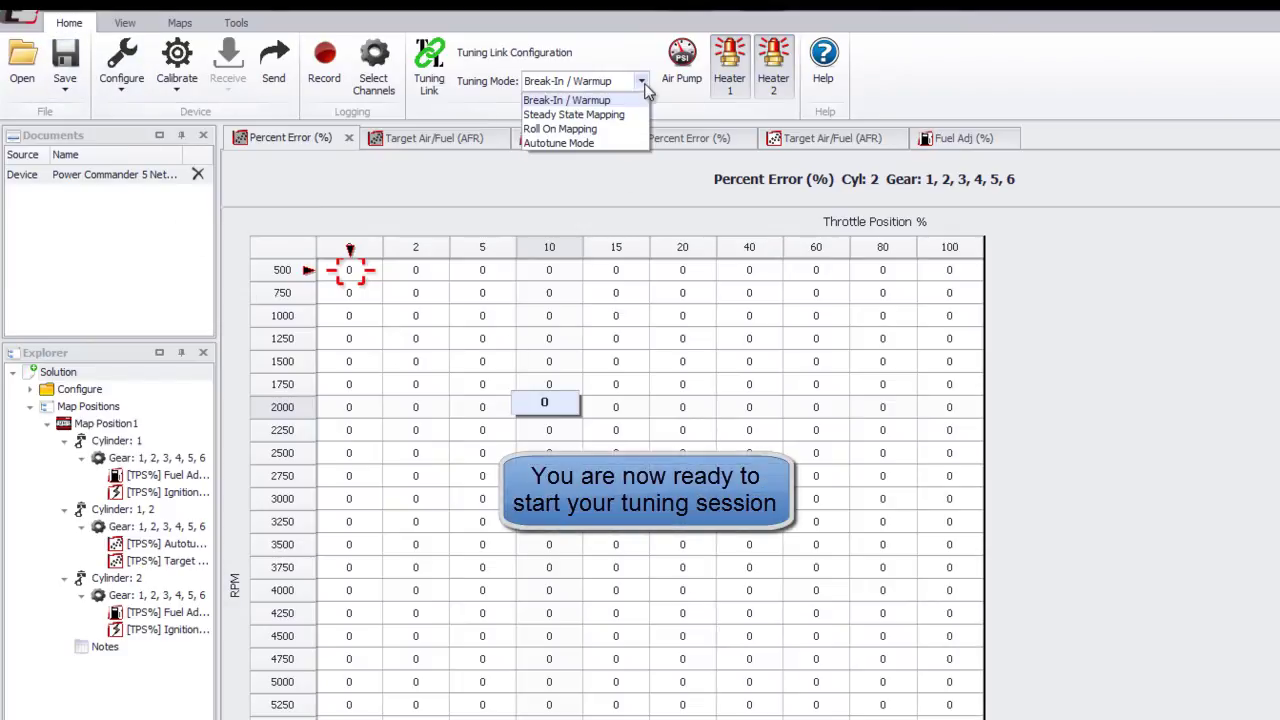